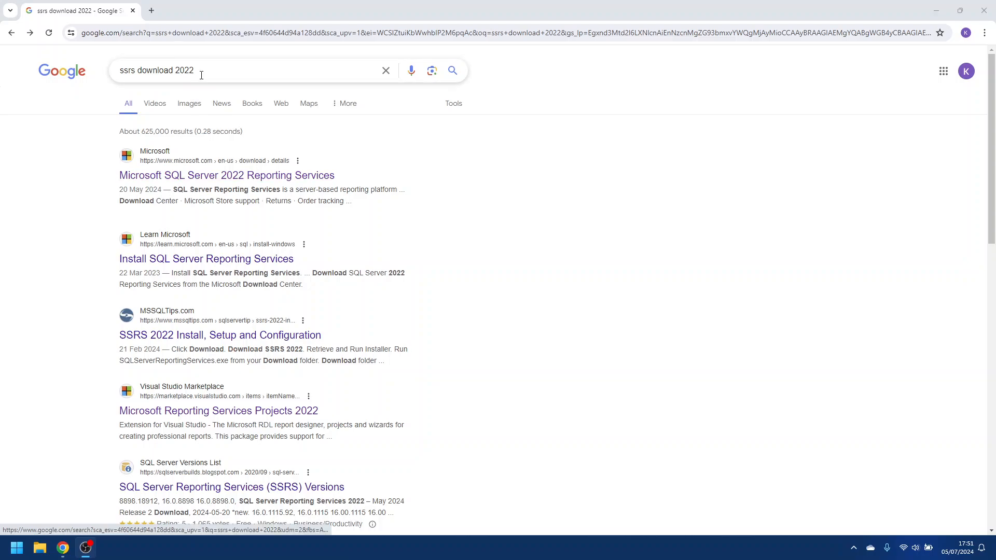
# Open Microsoft's SQL Server 2022 Reporting Services page from the search results, download the English installer and run it.
pyautogui.moveTo(201, 71); pyautogui.dragTo(99, 62)
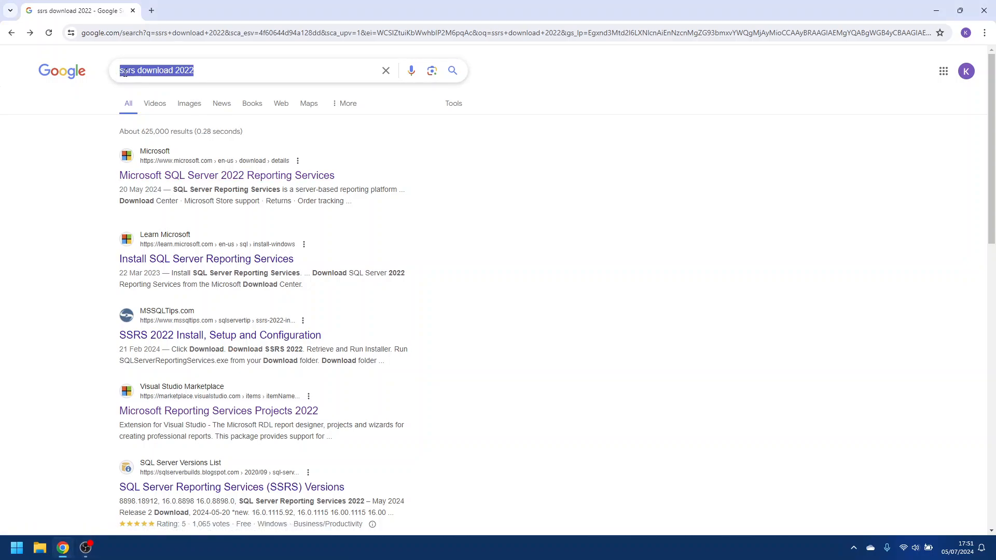
pyautogui.click(203, 179)
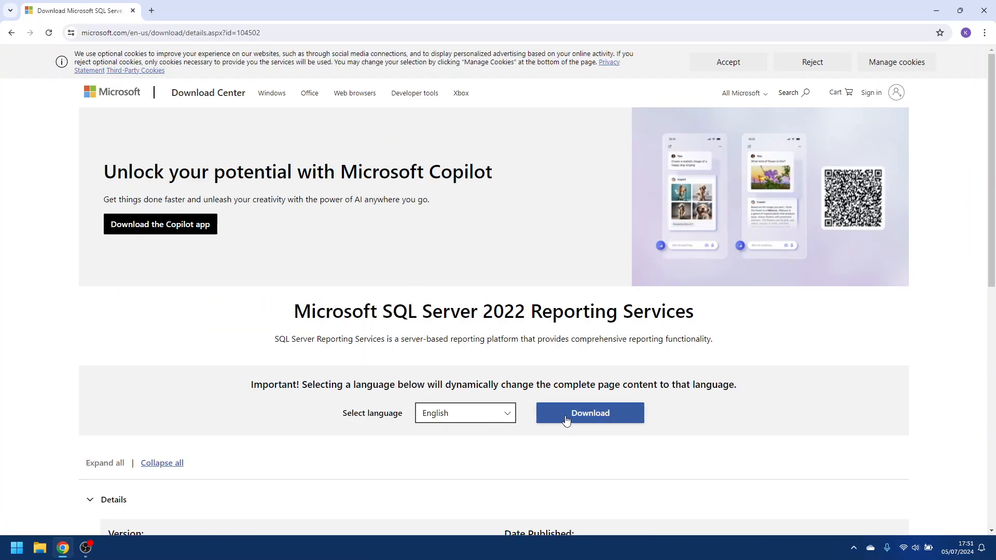
pyautogui.click(565, 418)
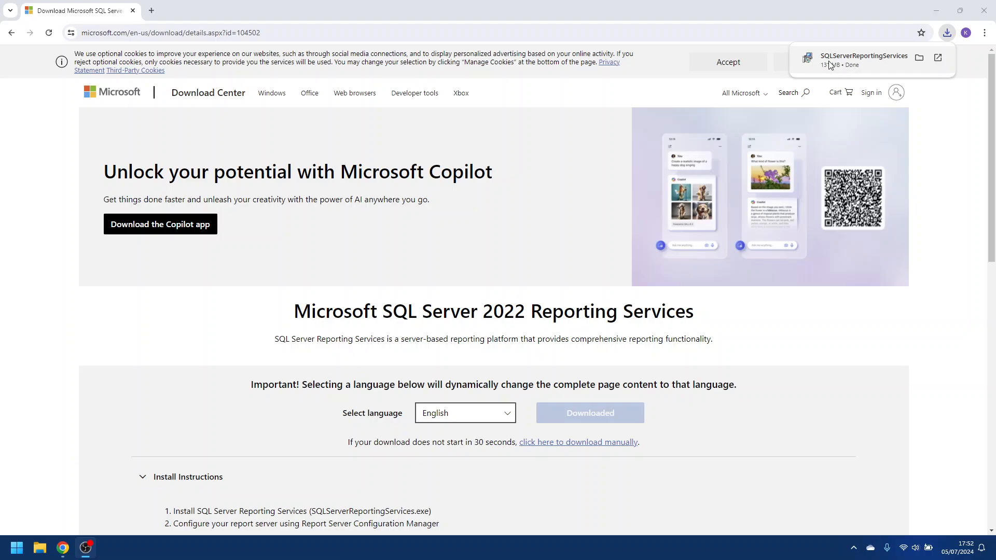
pyautogui.click(844, 62)
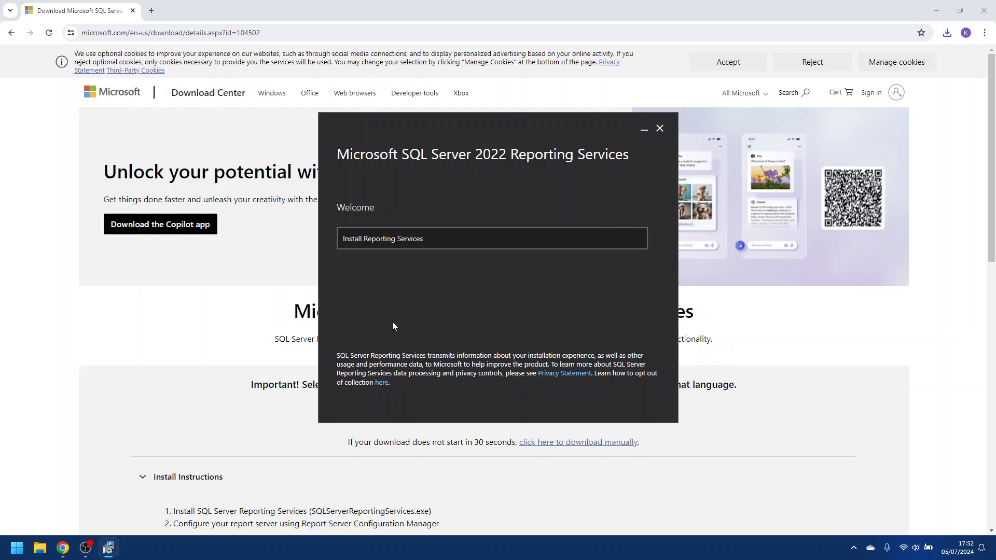
# Start installing Reporting Services and choose the free Developer edition.
pyautogui.click(390, 248)
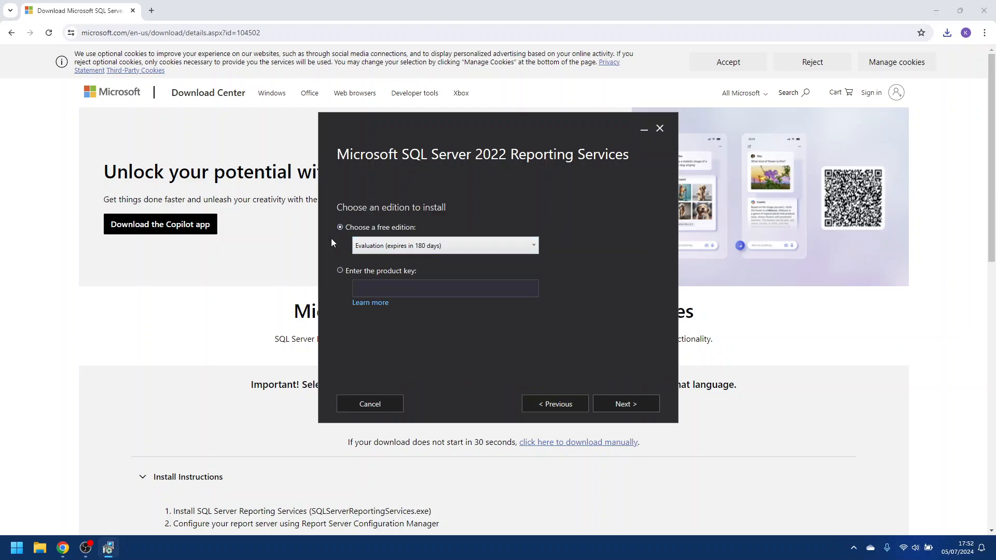
pyautogui.click(379, 249)
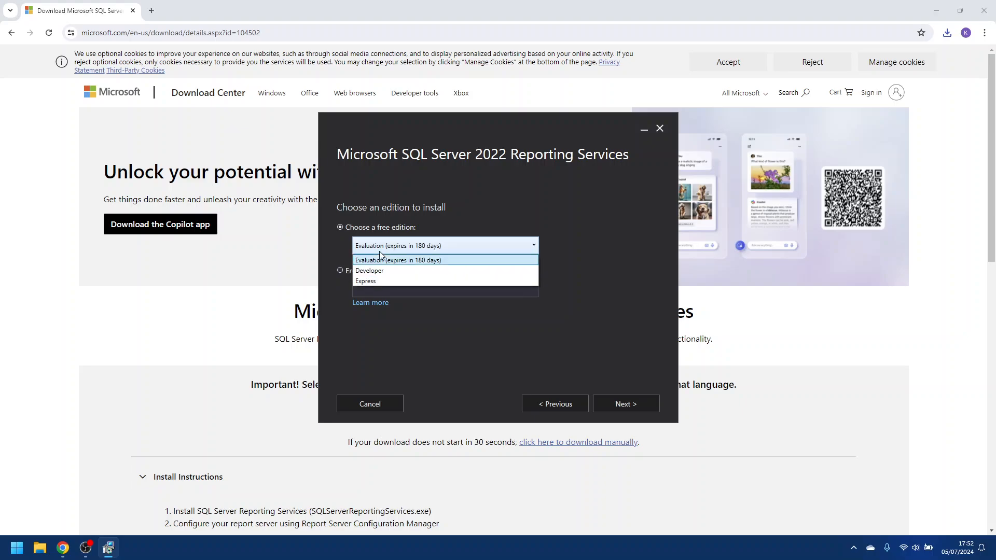
pyautogui.click(373, 271)
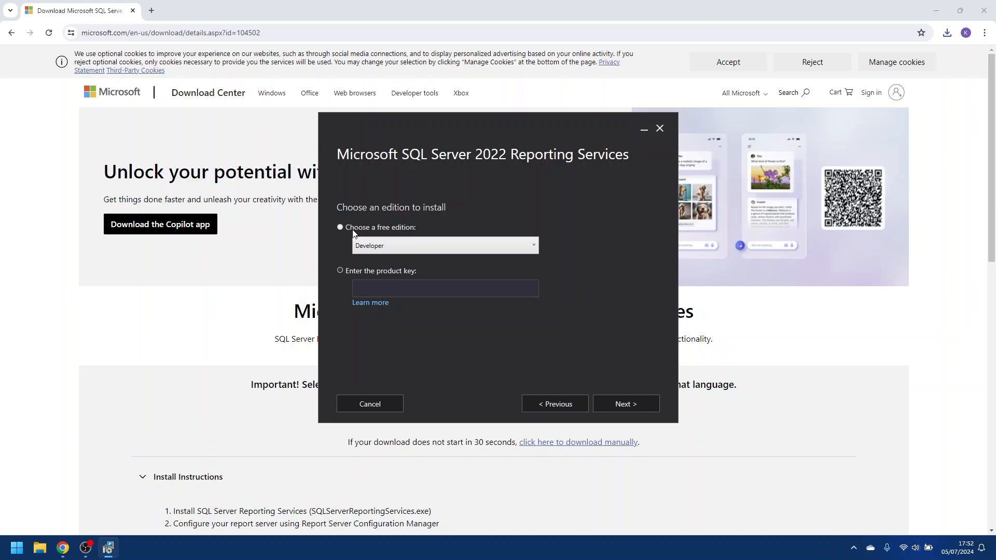
pyautogui.click(388, 247)
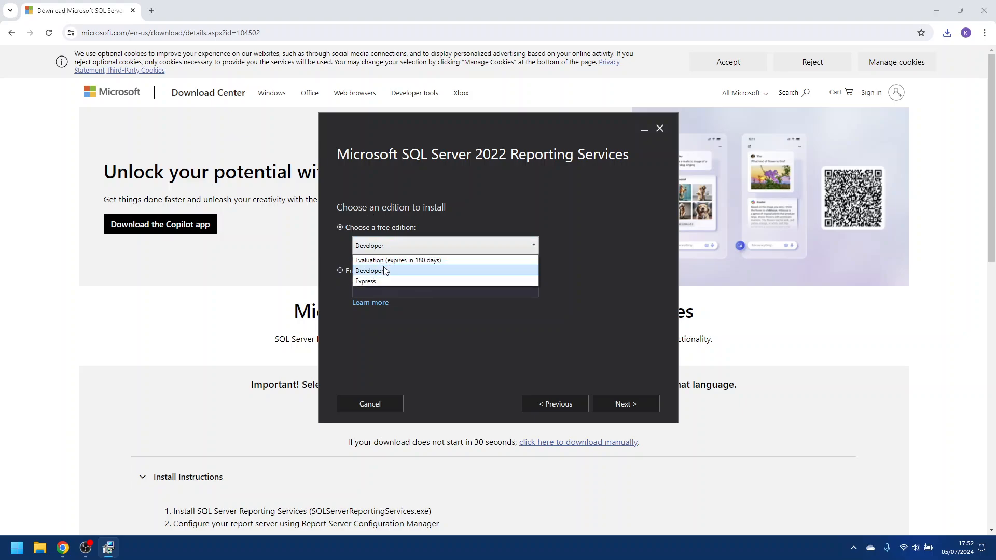
pyautogui.click(382, 272)
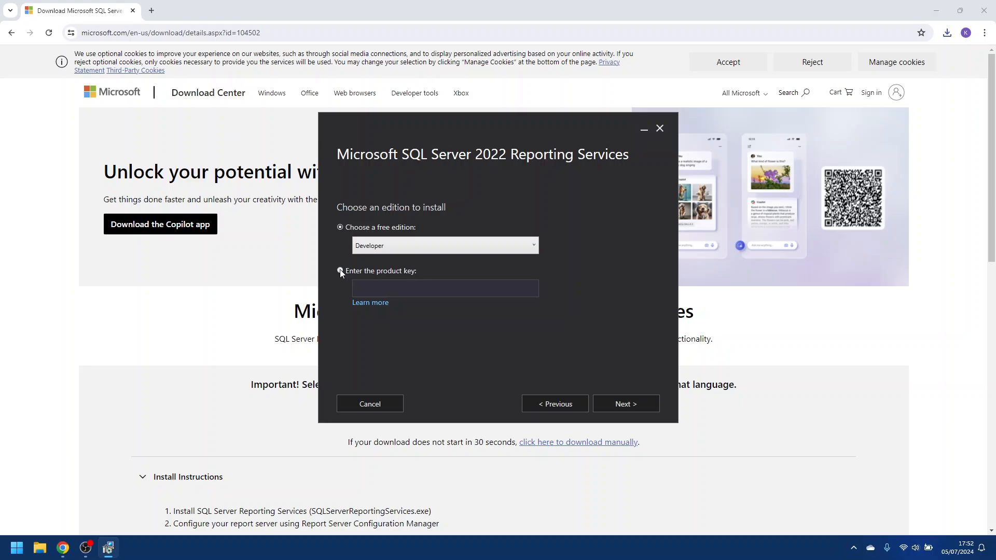
pyautogui.click(341, 270)
pyautogui.click(341, 226)
# Search Windows for ssms and launch SQL Server Management Studio 20.
pyautogui.click(17, 548)
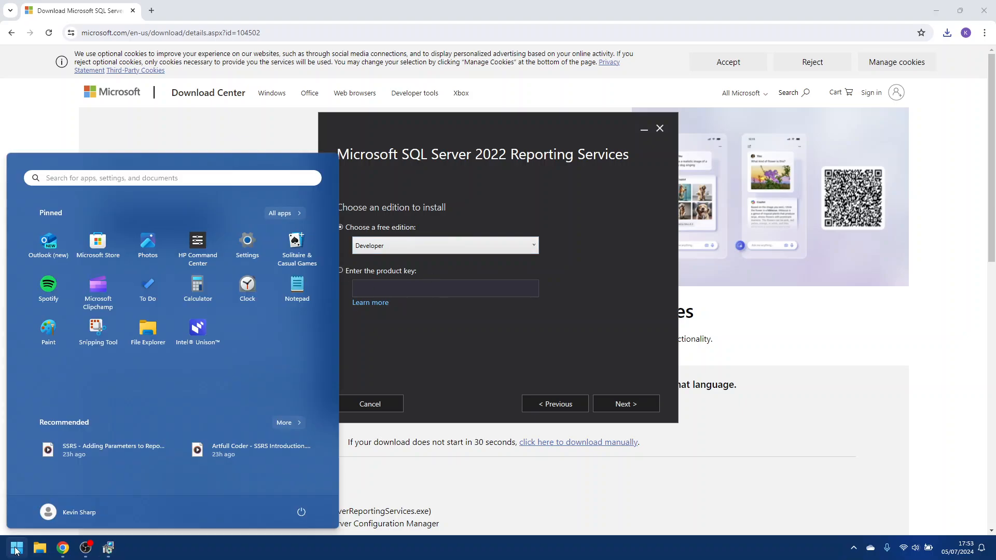
pyautogui.write('ssms')
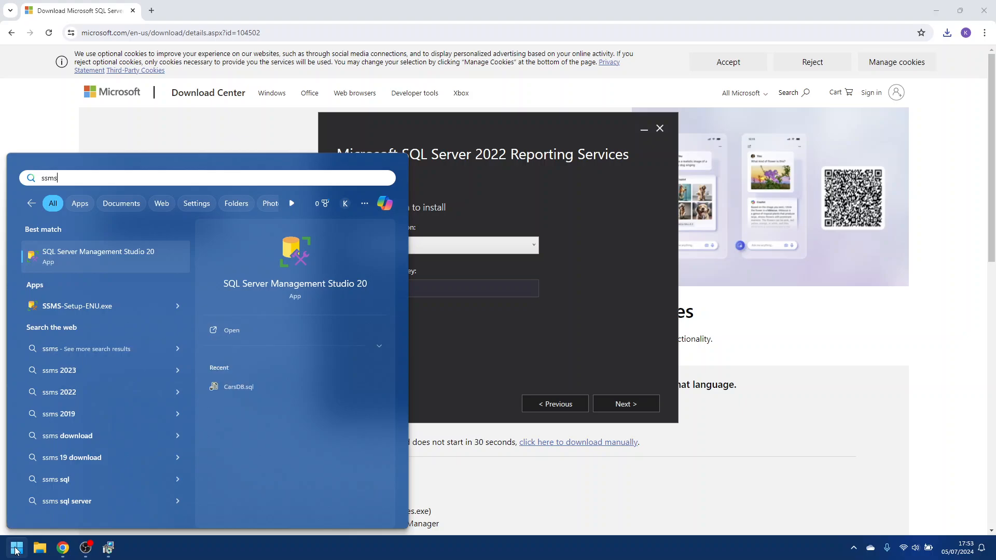
pyautogui.press('Return')
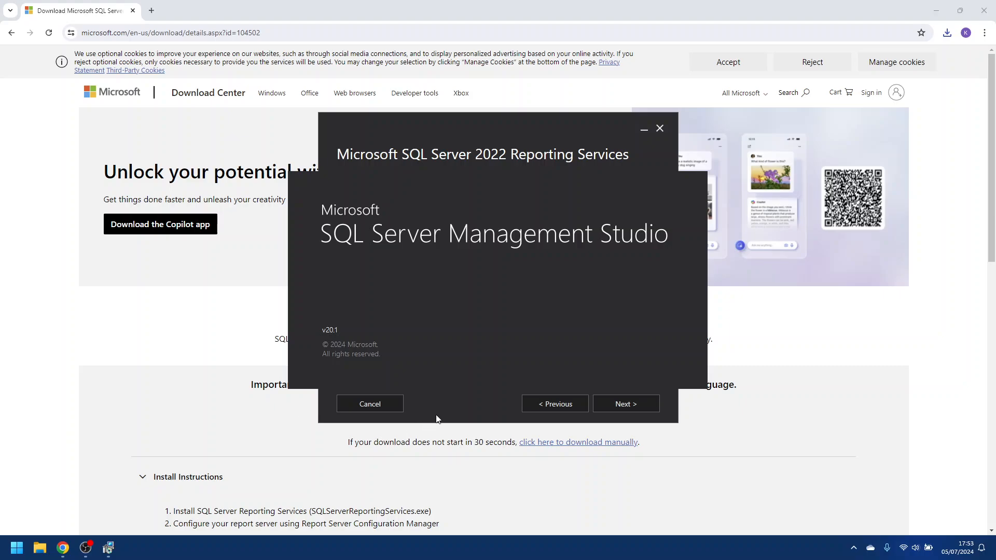
# Continue the Reporting Services setup past the edition choice and accept the license terms.
pyautogui.click(602, 406)
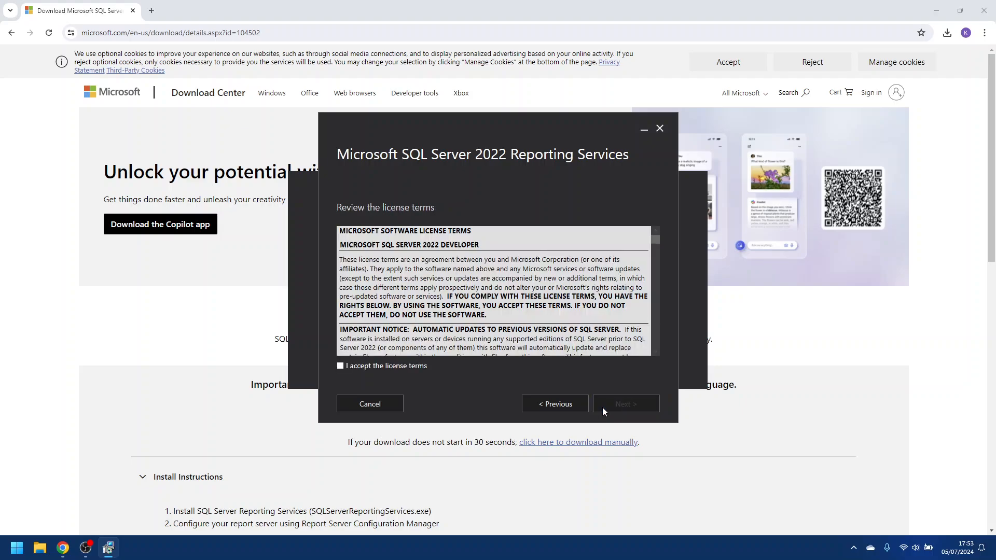
pyautogui.click(341, 366)
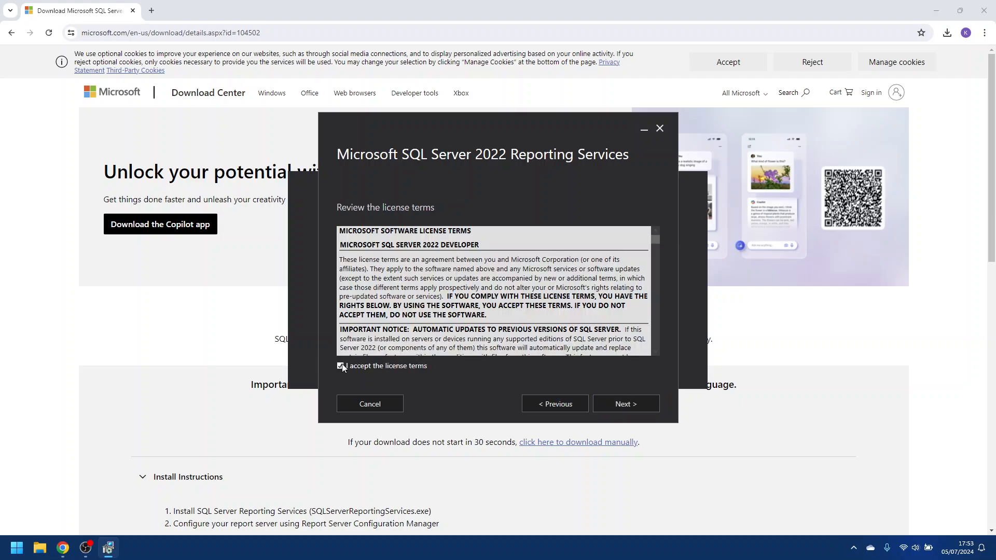
pyautogui.click(617, 403)
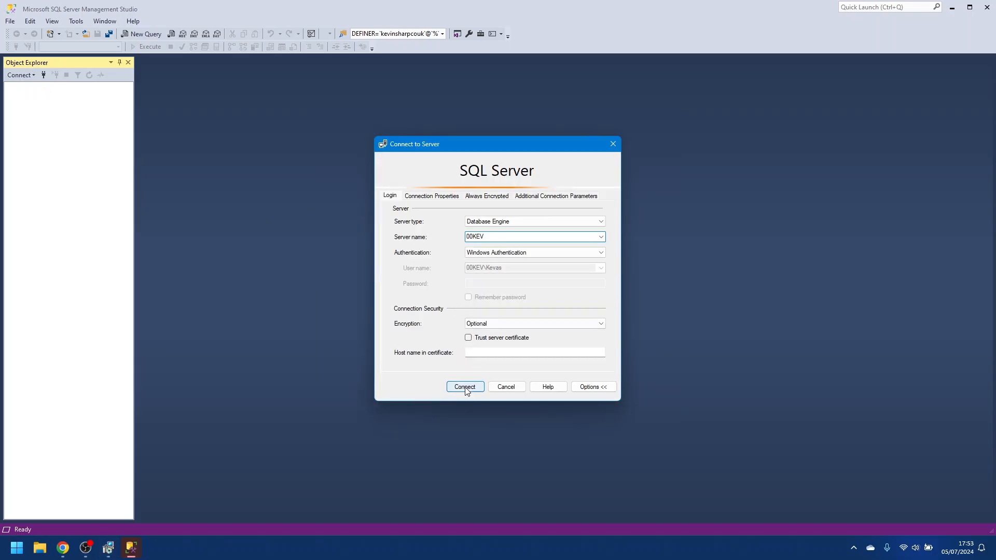
# Connect SQL Server Management Studio to the 00KEV database engine using Windows Authentication.
pyautogui.click(464, 387)
# Return to the installer and install Reporting Services only, in C:\Program Files\Microsoft SQL Server Reporting Services.
pyautogui.click(108, 548)
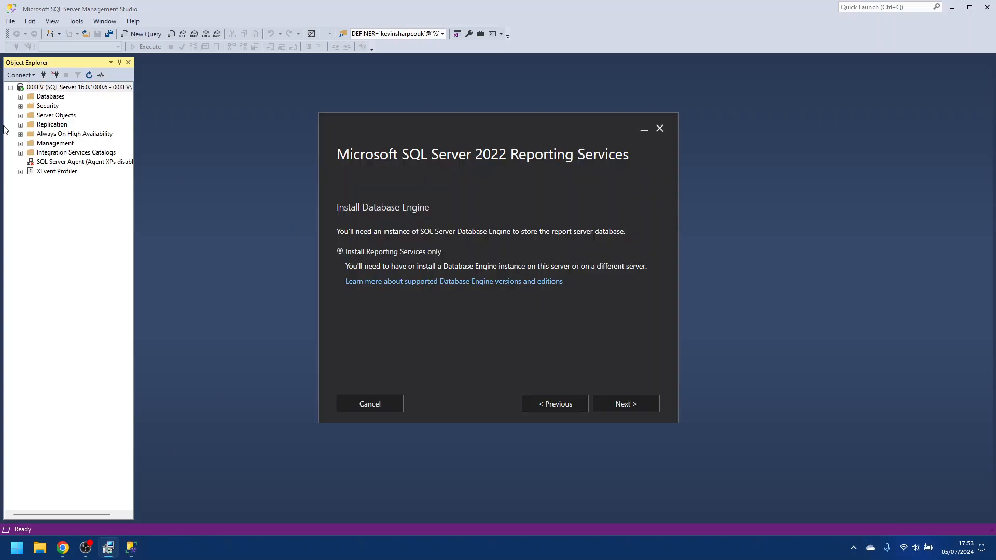
pyautogui.click(603, 399)
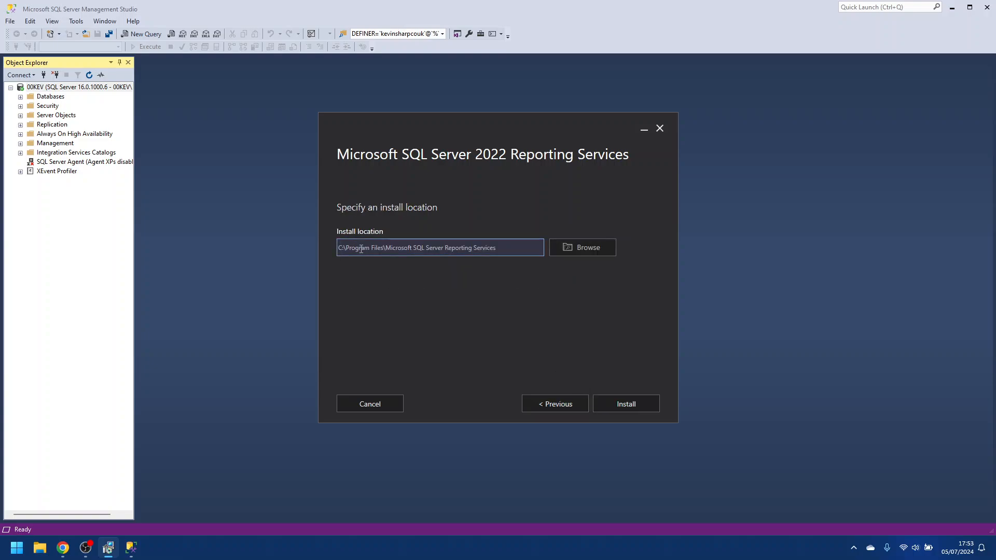
pyautogui.moveTo(505, 253); pyautogui.dragTo(278, 278)
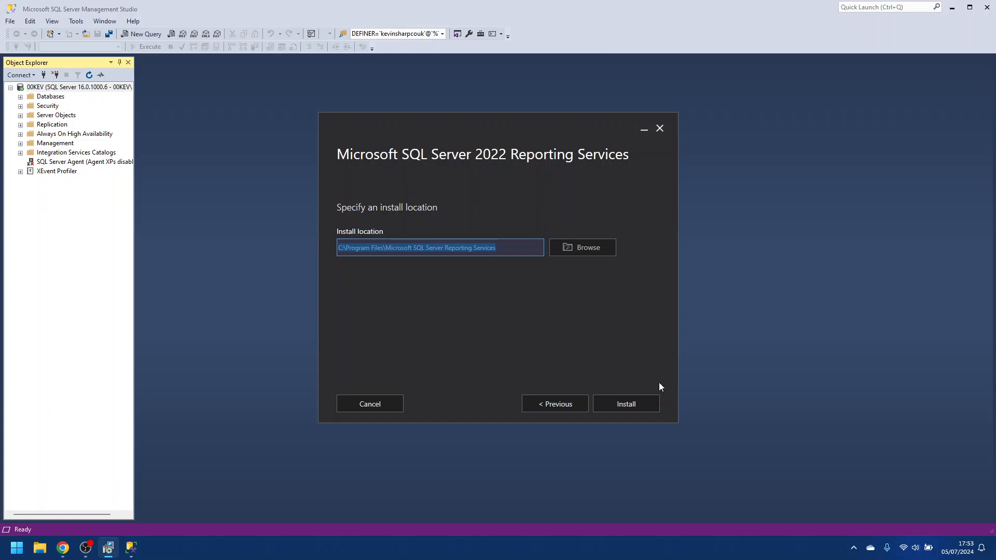
pyautogui.click(642, 406)
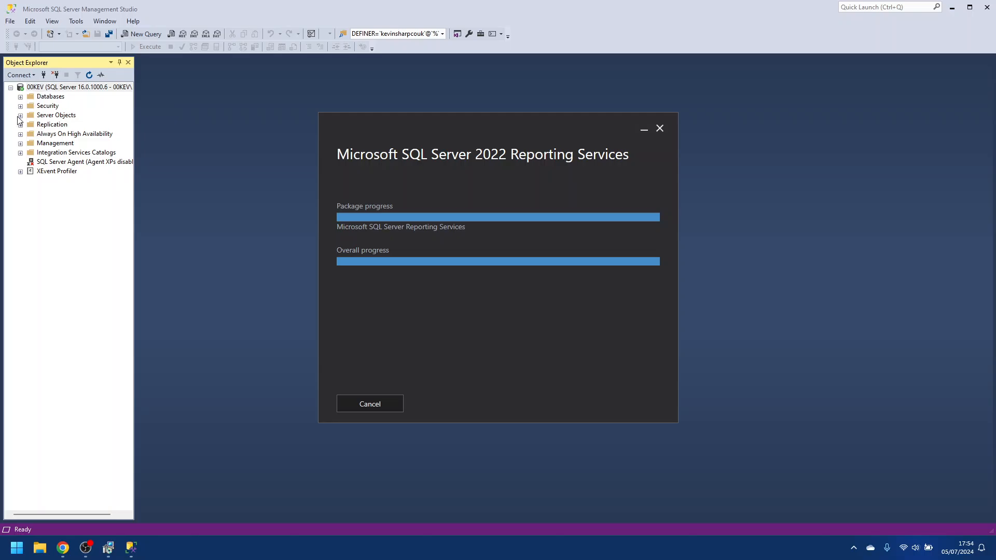
# Expand the server's Databases folder, and connect Report Server Configuration Manager to the SSRS instance on 00KEV.
pyautogui.click(21, 97)
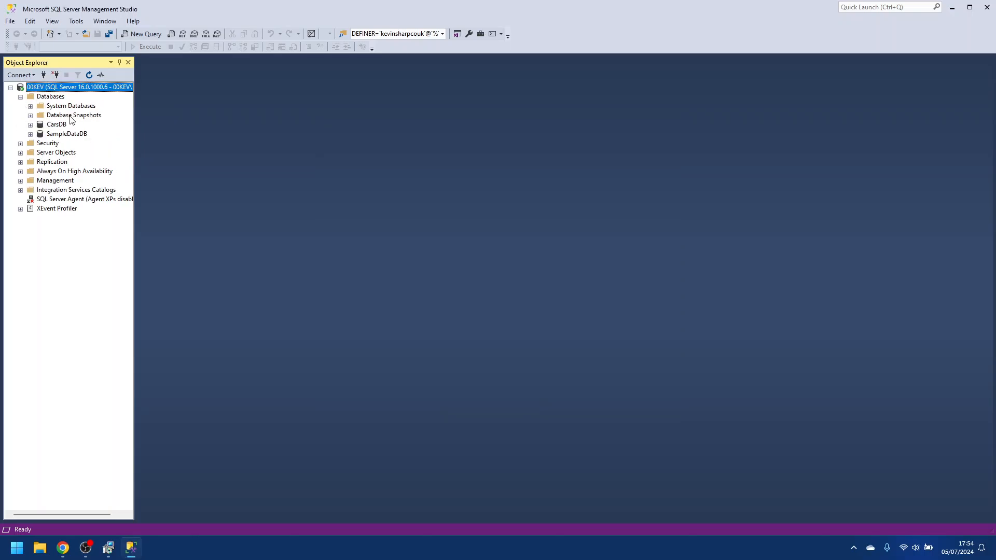
pyautogui.click(108, 547)
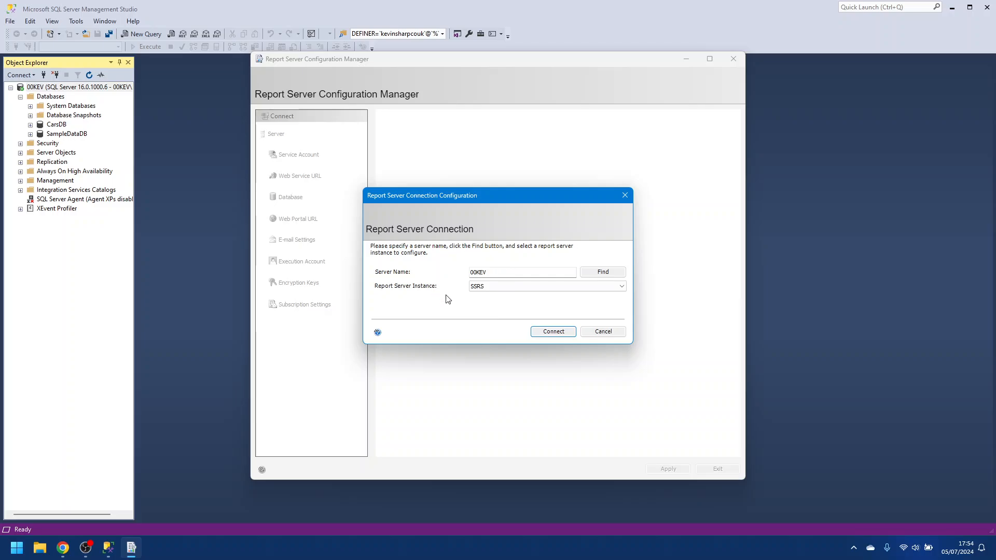
pyautogui.click(512, 284)
pyautogui.click(511, 284)
pyautogui.click(546, 333)
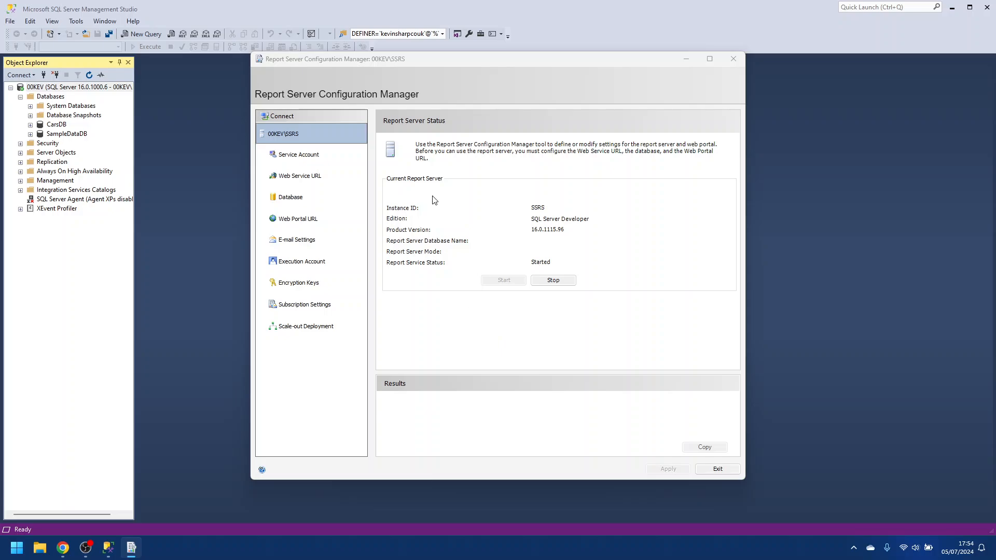
# Review the report server's service account and Web Service URL settings.
pyautogui.click(310, 156)
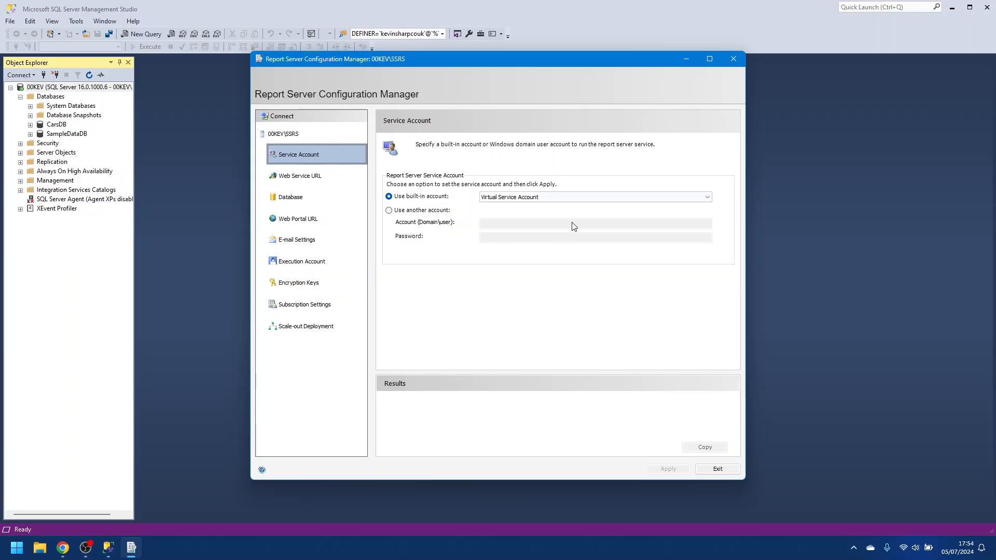
pyautogui.click(314, 177)
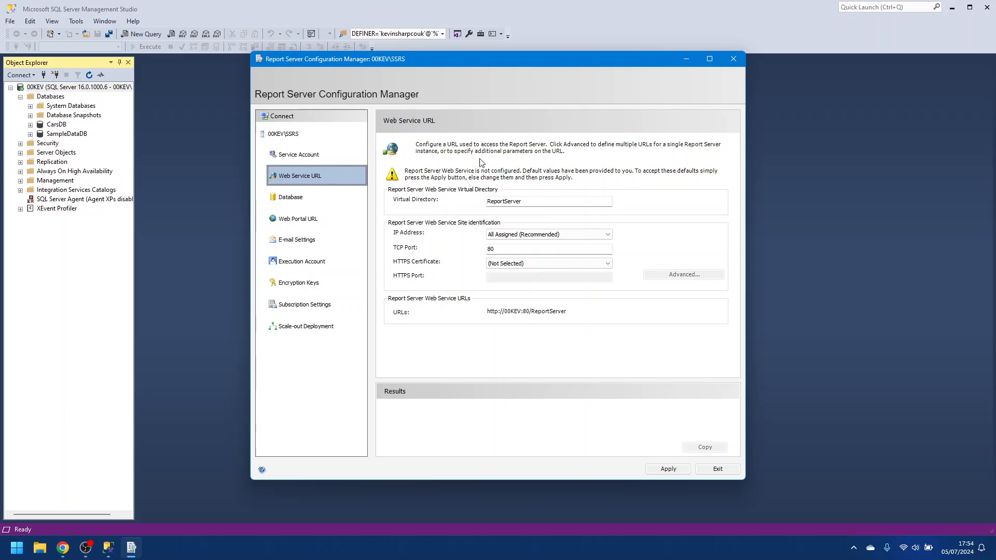
# Start changing the report server database and choose to create a new report server database.
pyautogui.click(317, 205)
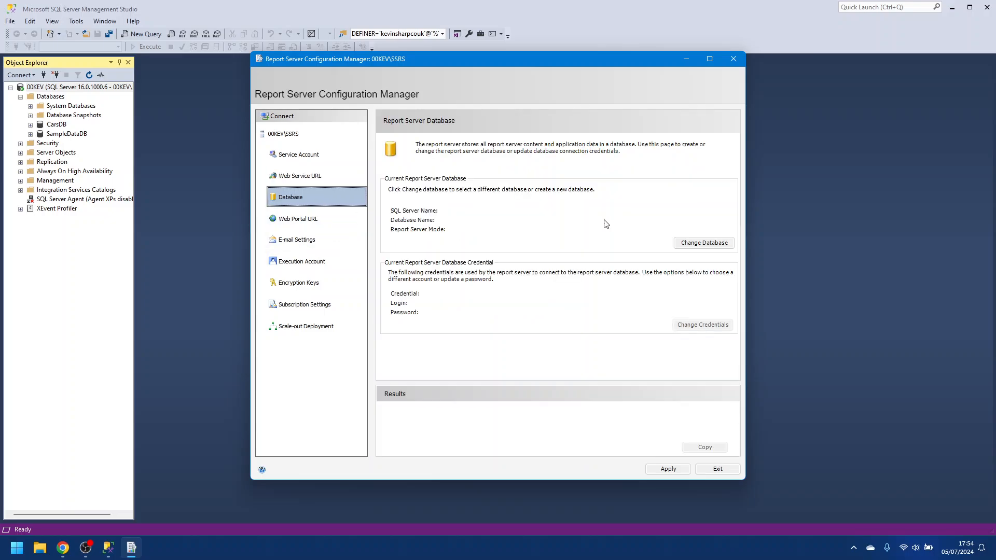
pyautogui.click(704, 243)
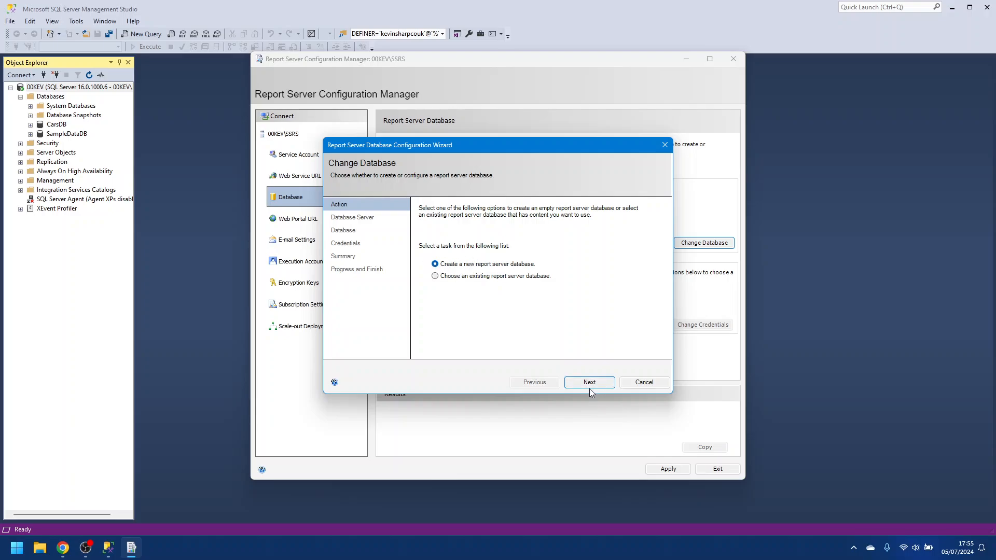
pyautogui.click(434, 275)
pyautogui.click(436, 262)
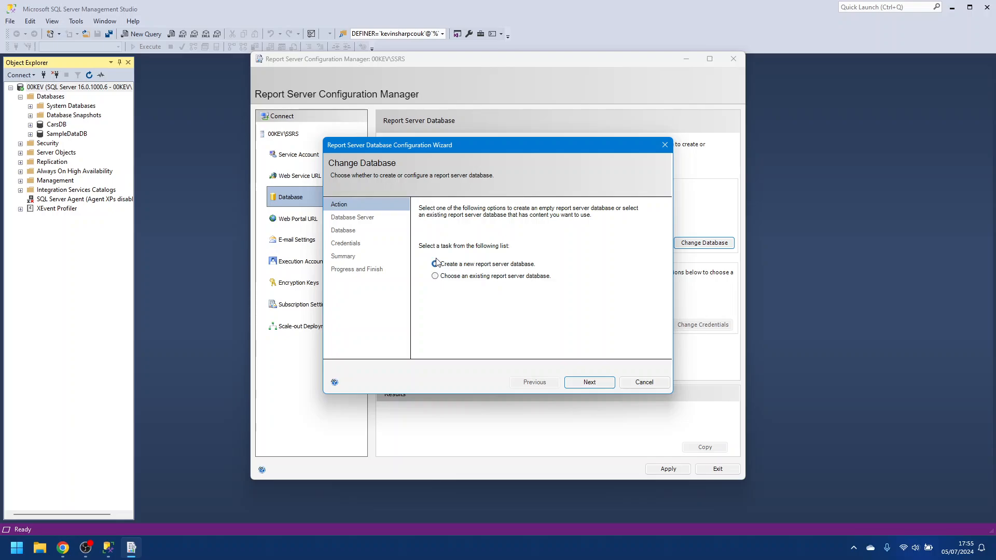
pyautogui.click(585, 381)
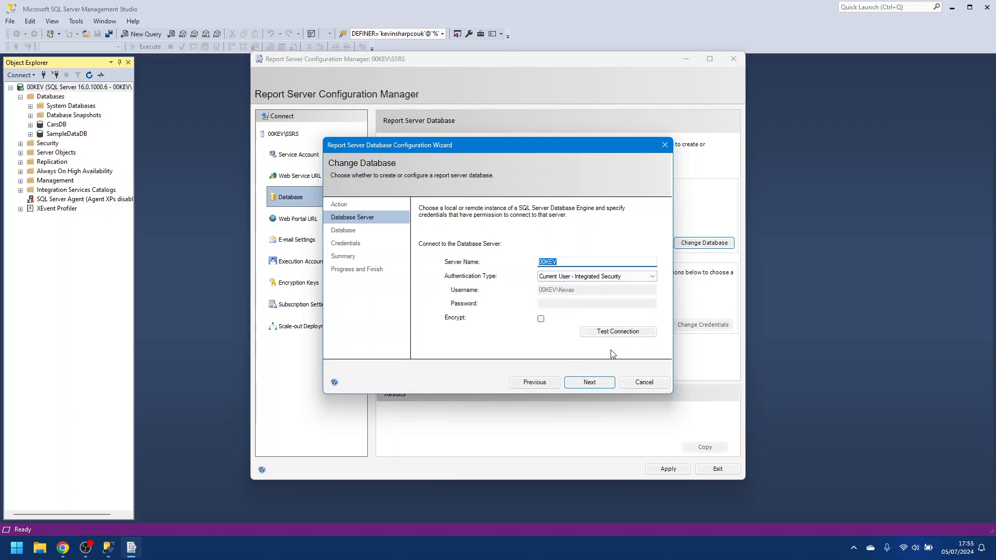
# Test the connection to database server 00KEV with the current user's integrated security and accept this server.
pyautogui.click(616, 334)
pyautogui.click(534, 309)
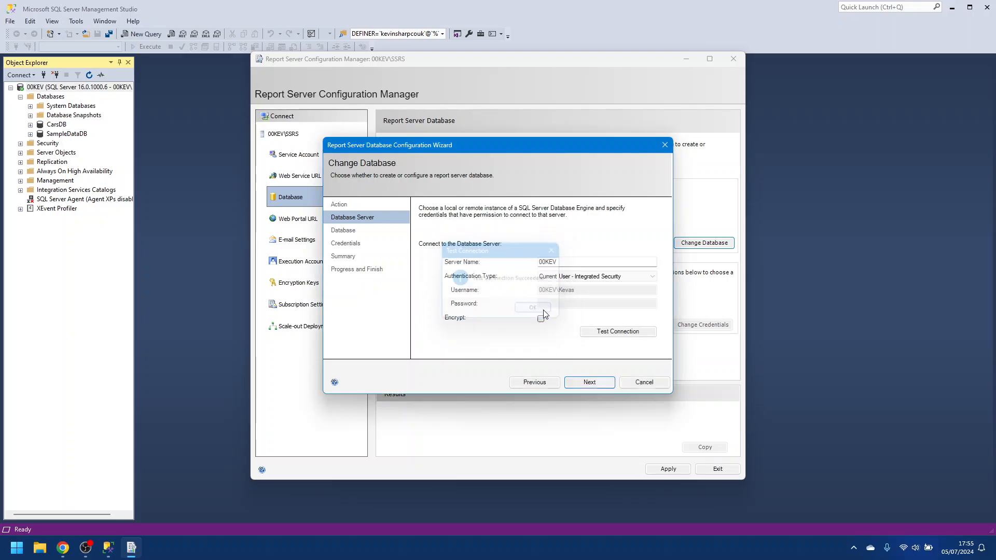
pyautogui.click(587, 383)
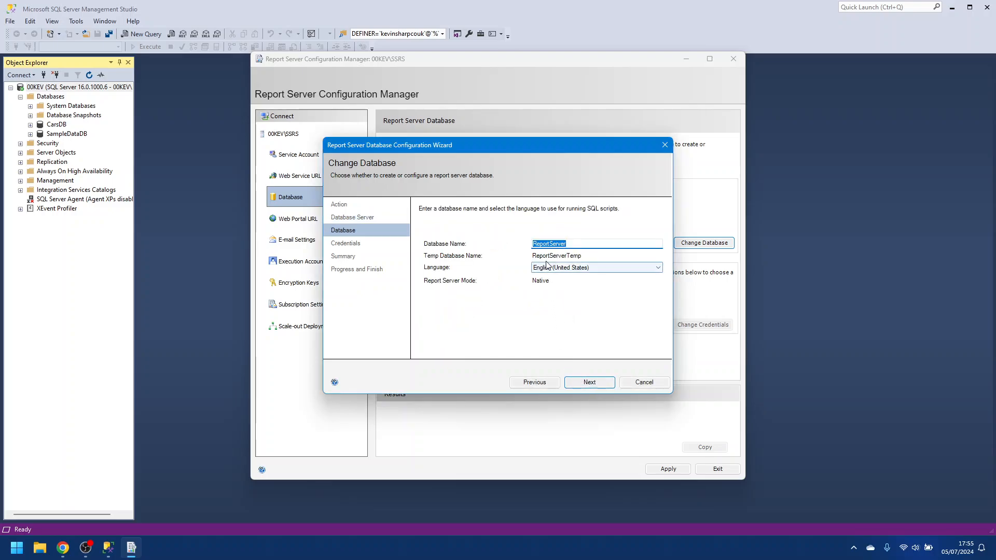
# Create the ReportServer database with English (United States) as the language and Service Credentials as the authentication type.
pyautogui.click(570, 244)
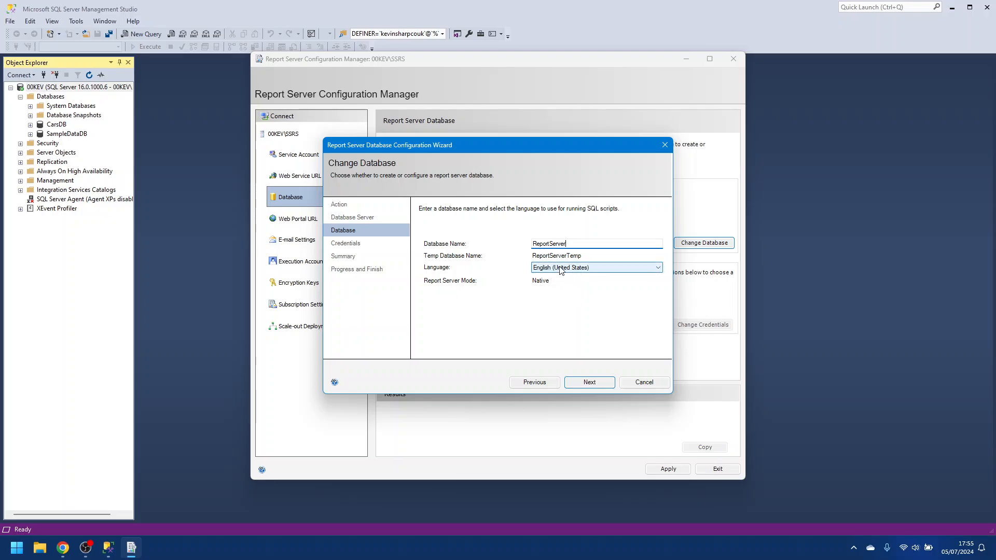
pyautogui.click(596, 389)
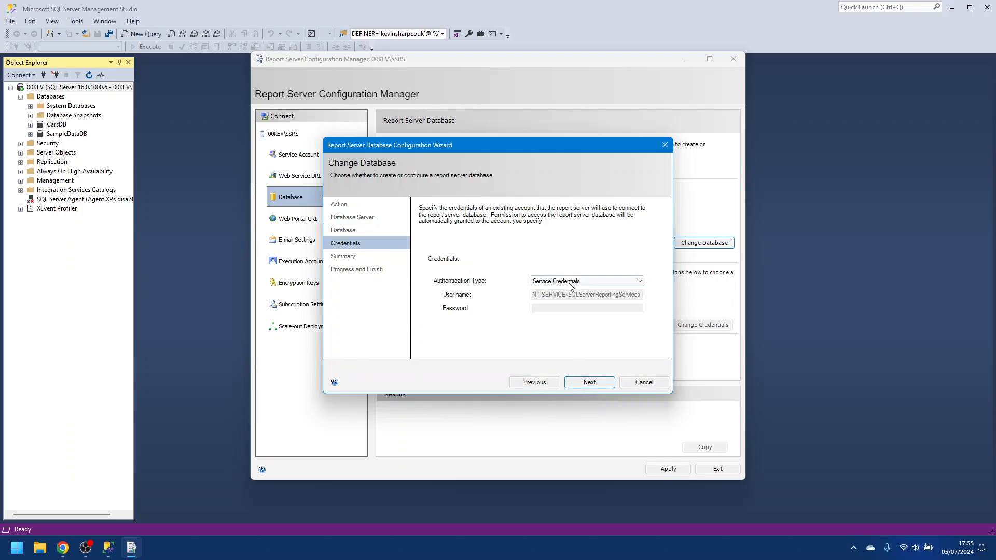
pyautogui.click(582, 383)
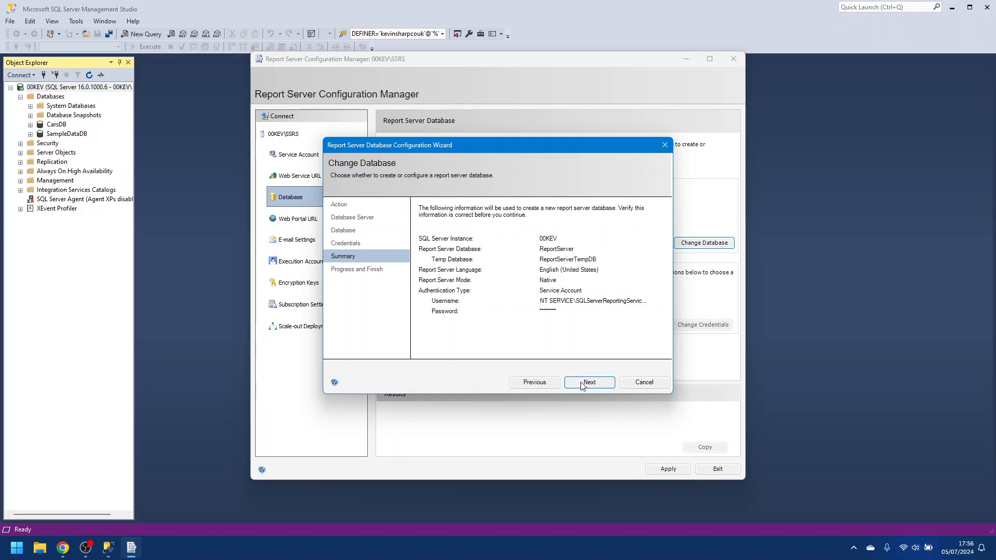
pyautogui.click(586, 383)
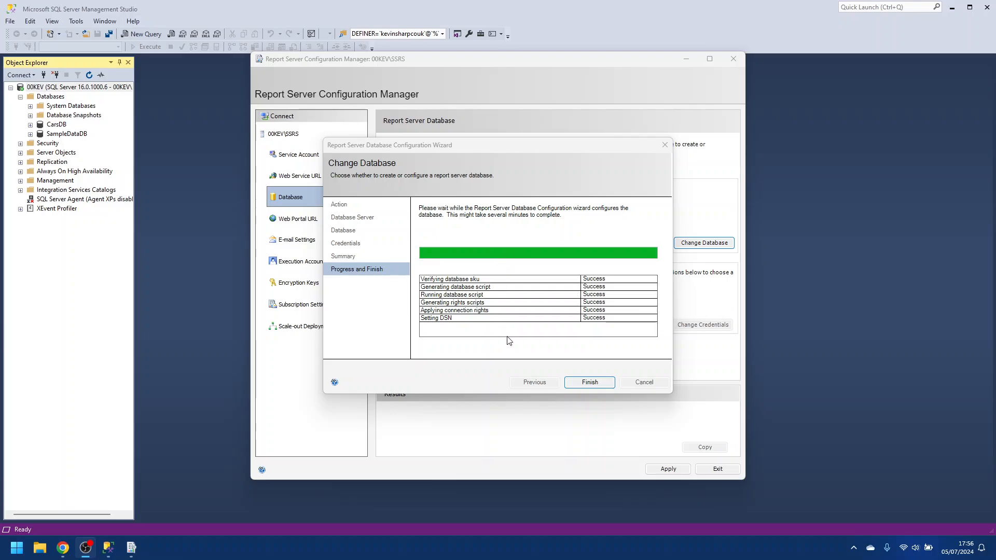
pyautogui.click(581, 381)
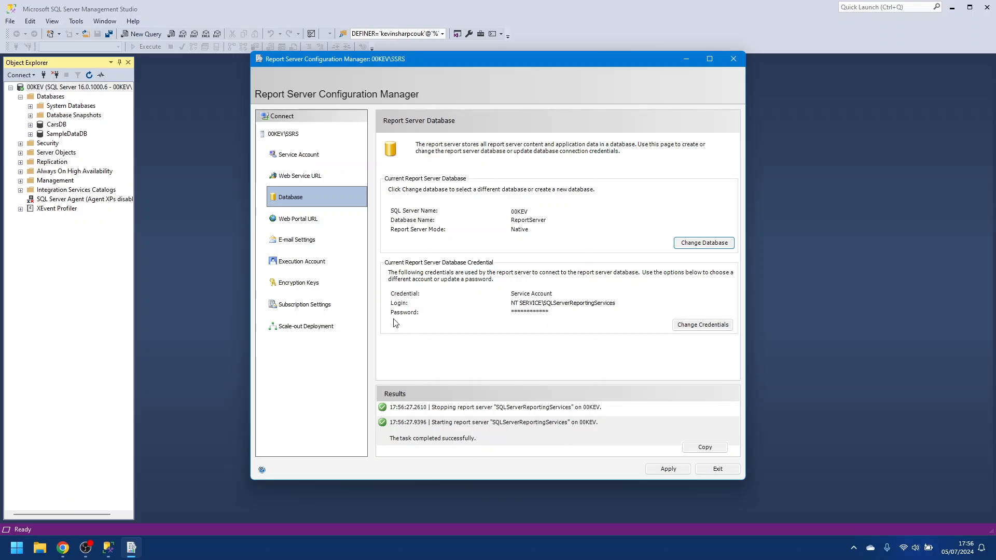
# Review the Web Portal URL and Web Service URL settings, and return to the Database page without applying the service URL.
pyautogui.click(315, 224)
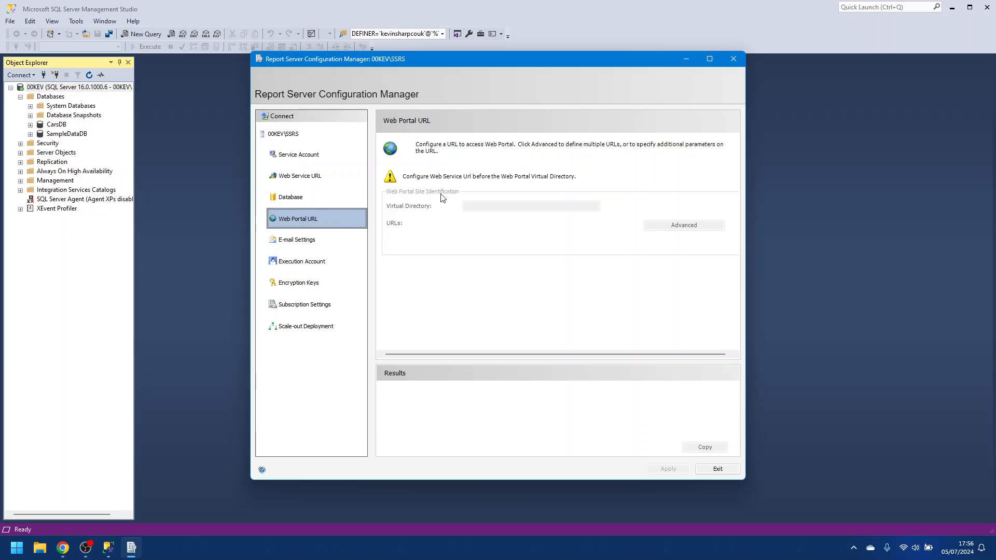
pyautogui.click(322, 175)
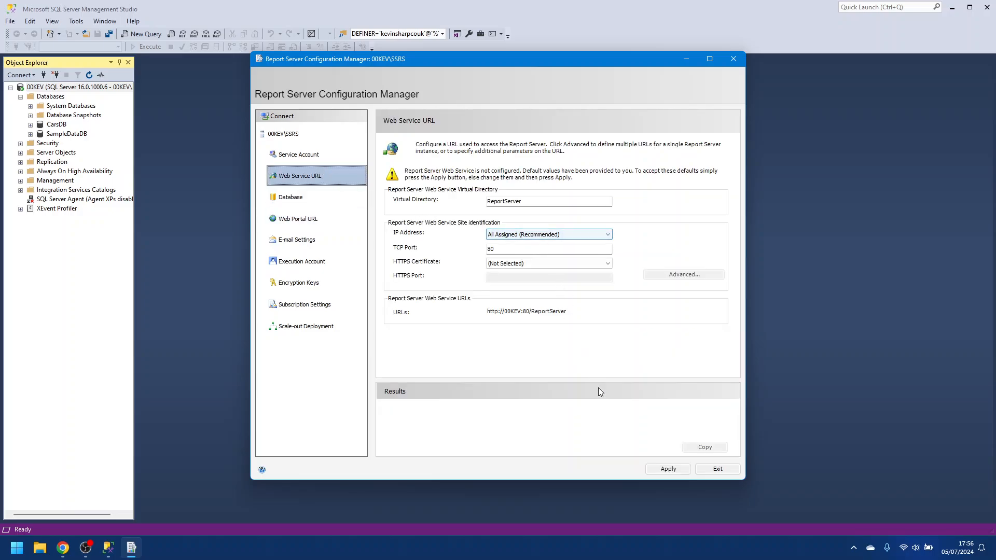
pyautogui.click(550, 251)
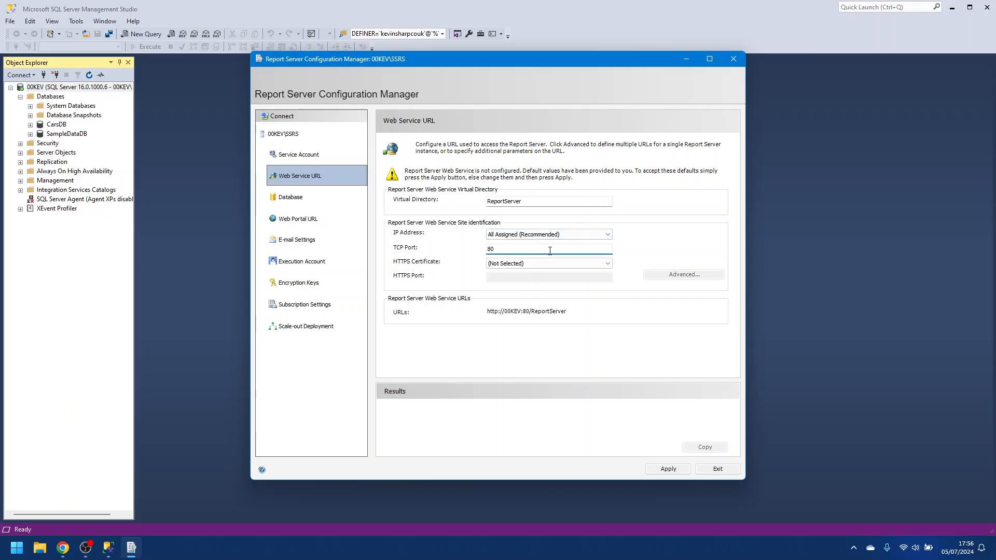
pyautogui.write('80')
pyautogui.click(289, 198)
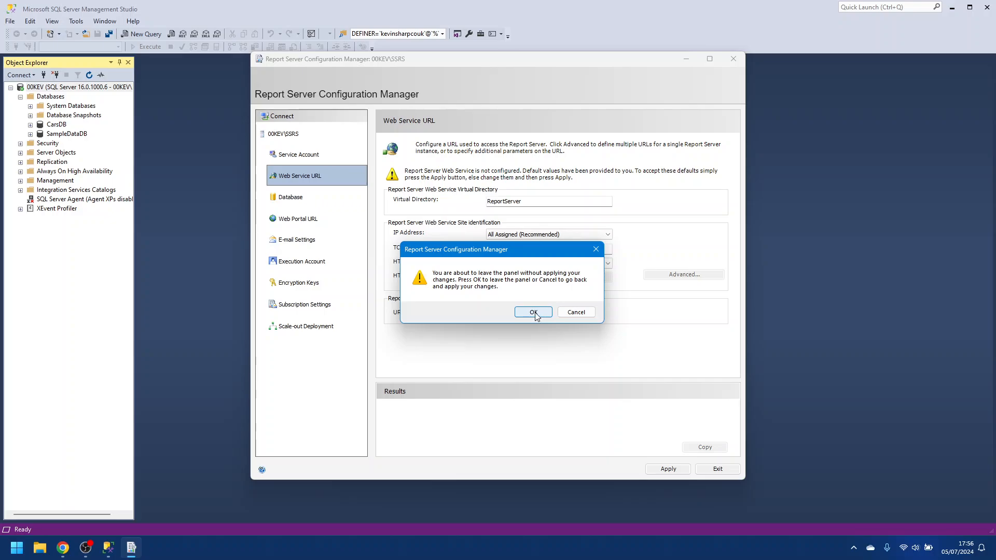
pyautogui.click(533, 313)
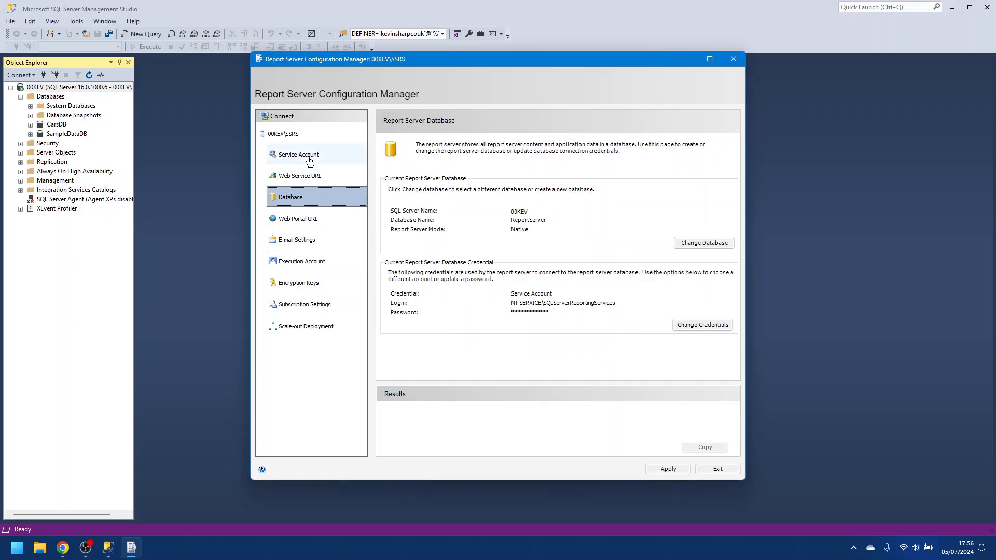
# Apply the Web Service URL configuration with virtual directory ReportServer, IP address All Assigned (Recommended) and TCP port 80.
pyautogui.click(290, 218)
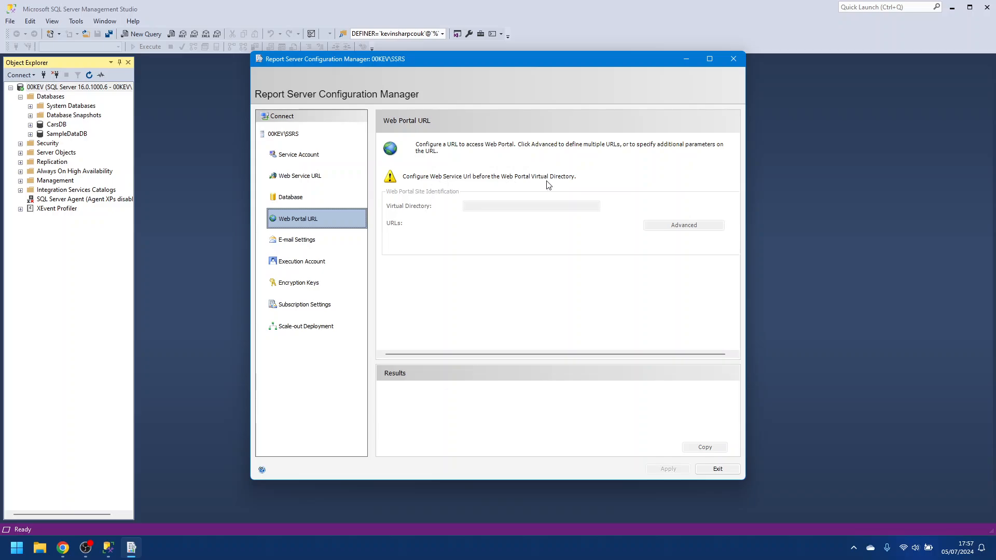
pyautogui.click(317, 181)
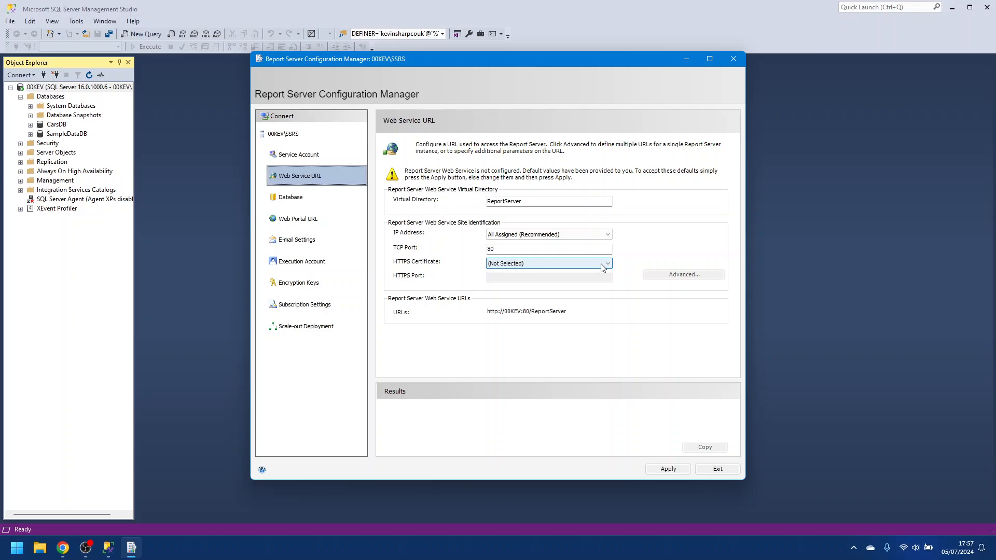
pyautogui.click(673, 467)
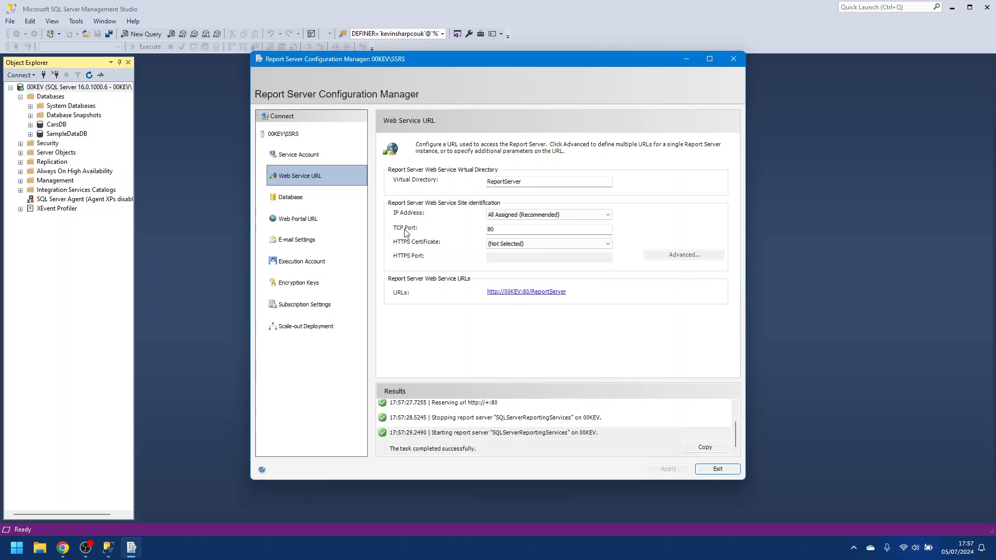
# Review the Web Portal URL, Web Service URL and Database settings of the report server.
pyautogui.click(322, 194)
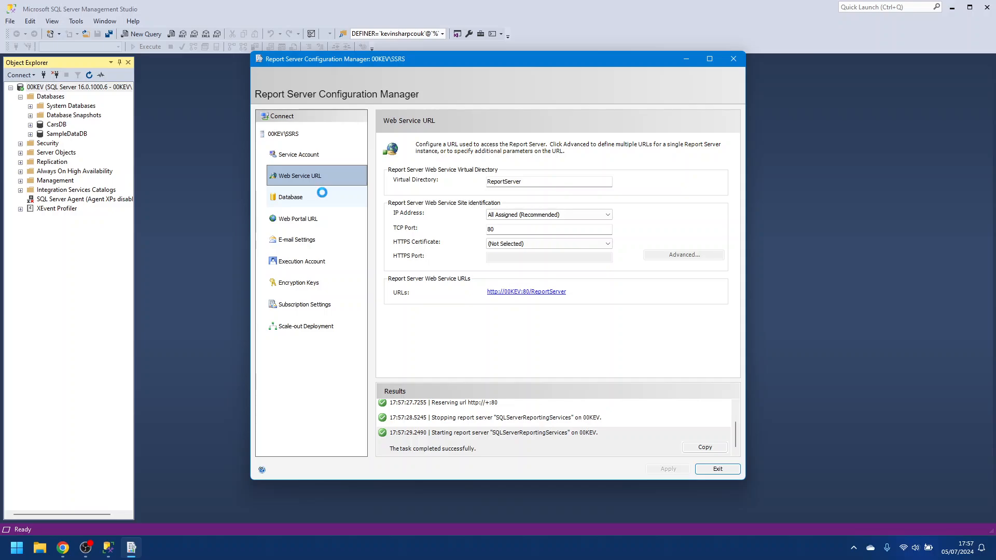
pyautogui.click(313, 226)
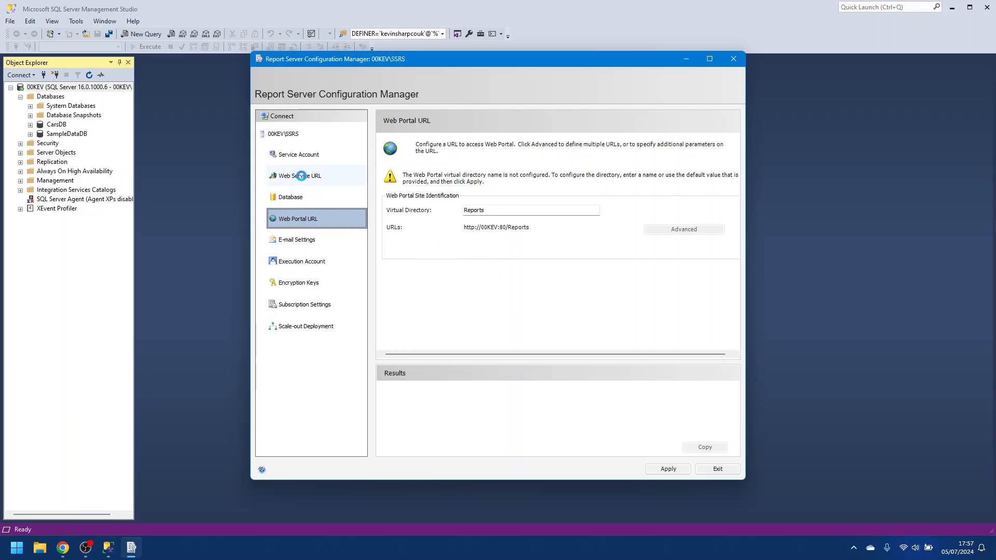
pyautogui.click(302, 179)
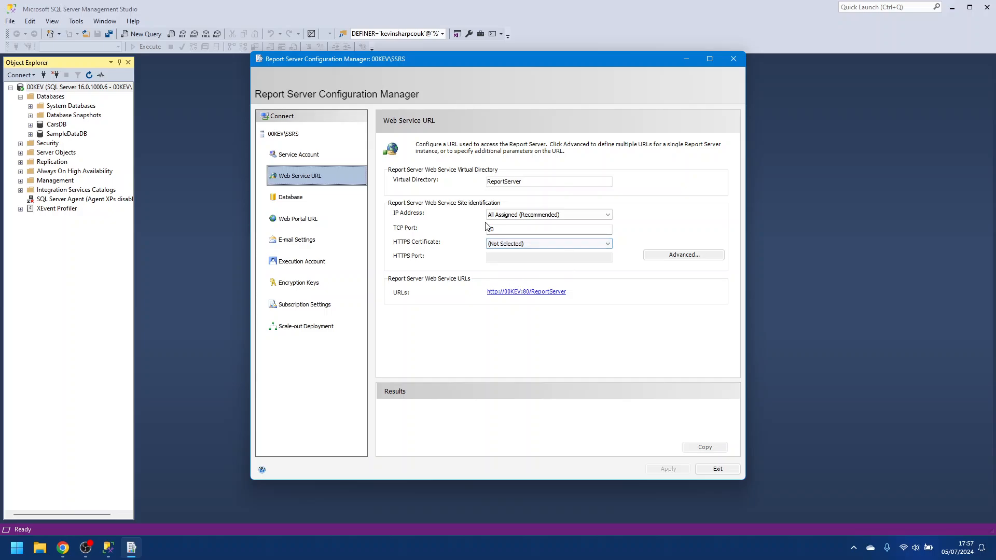
pyautogui.click(311, 206)
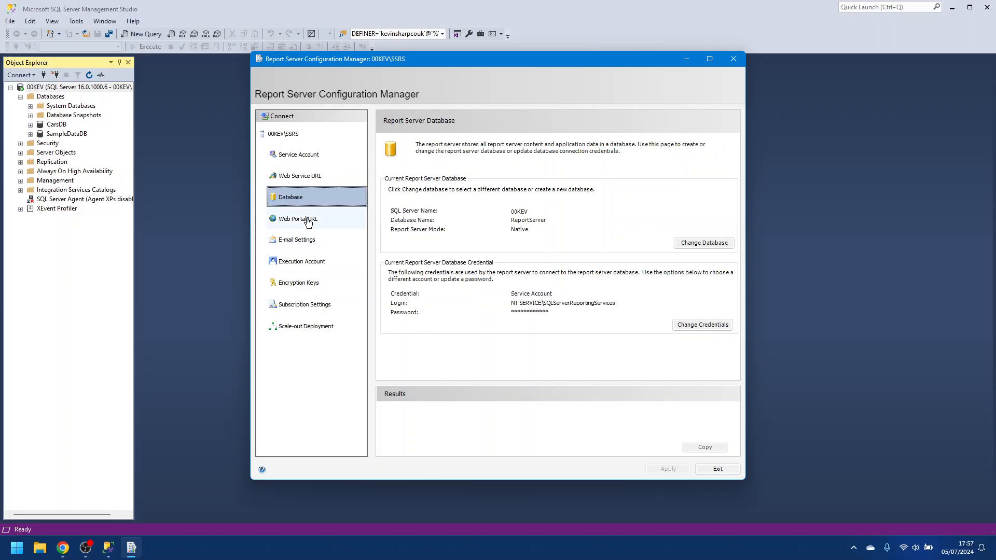
pyautogui.click(308, 220)
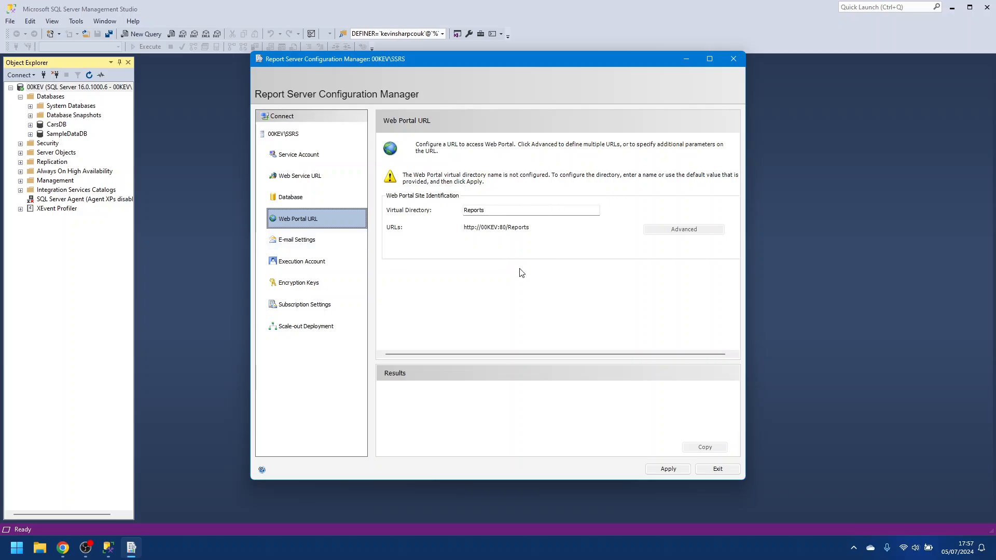
# Review the e-mail, execution account, encryption key, subscription and scale-out deployment settings, and exit Report Server Configuration Manager.
pyautogui.click(325, 246)
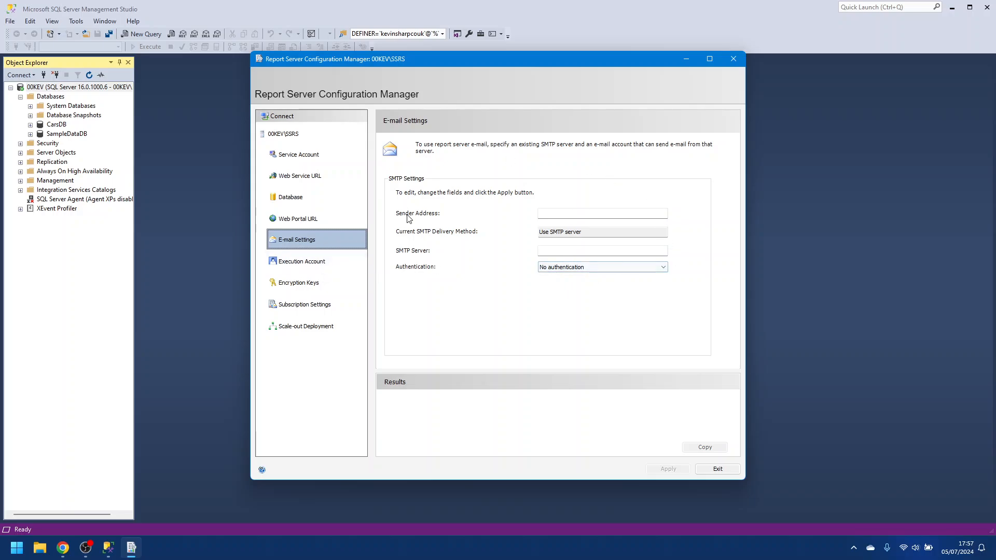
pyautogui.click(327, 263)
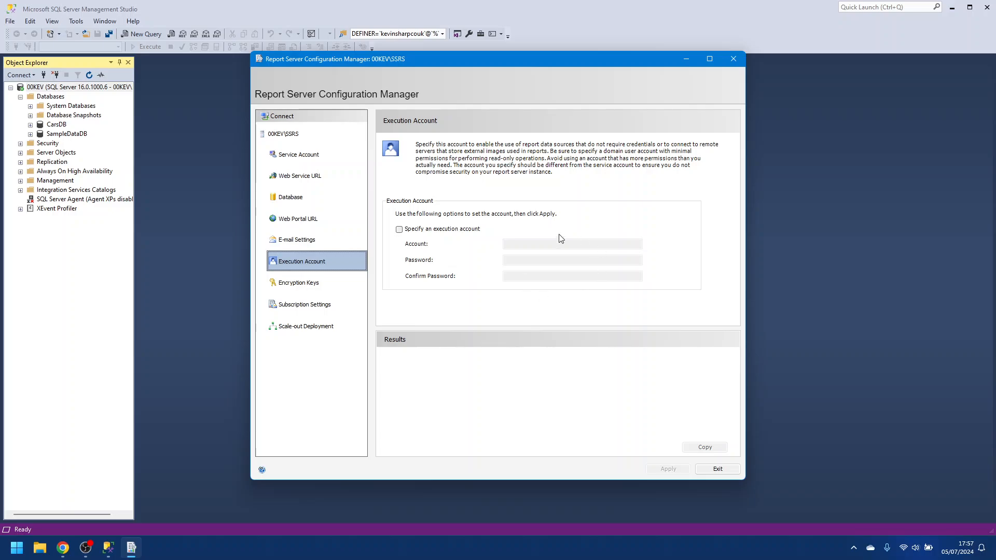
pyautogui.click(331, 287)
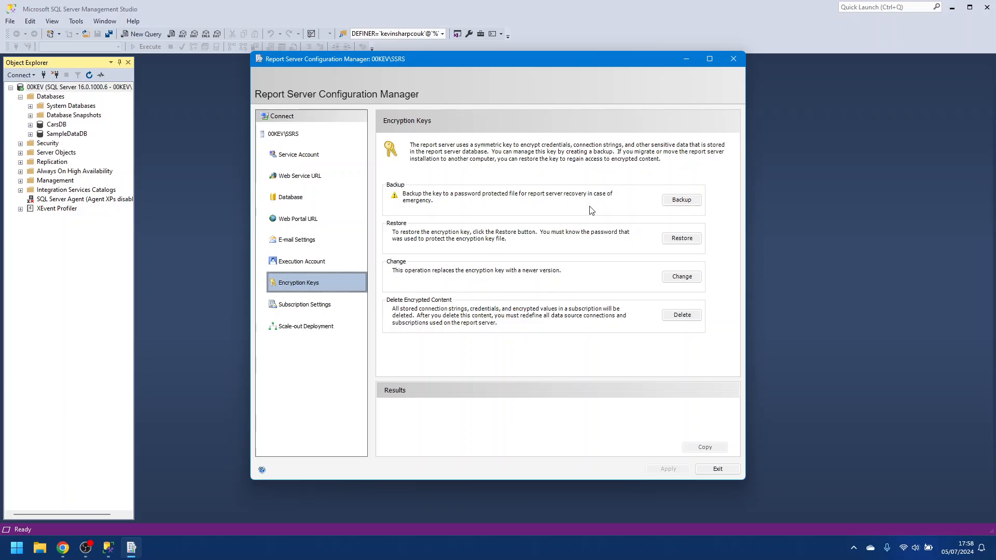
pyautogui.click(322, 302)
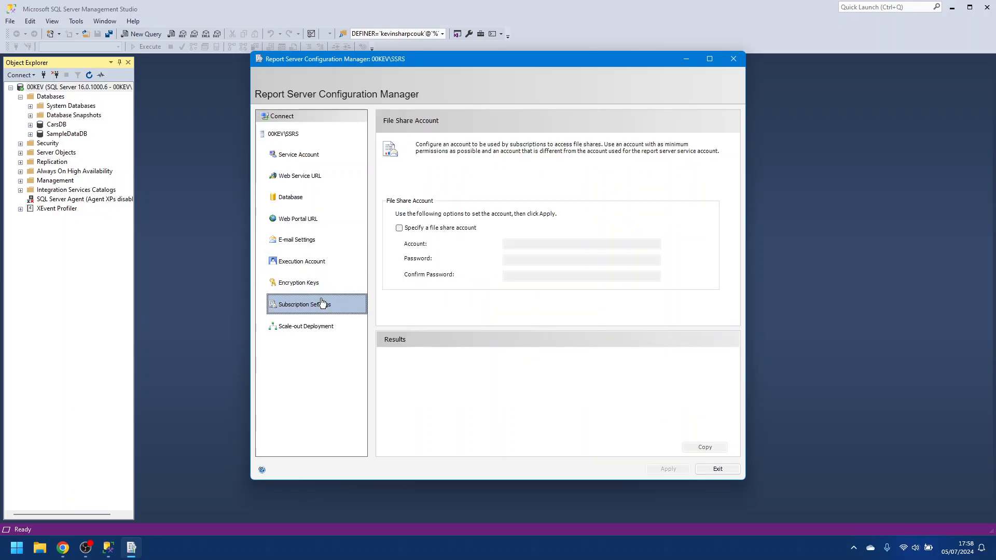
pyautogui.click(319, 327)
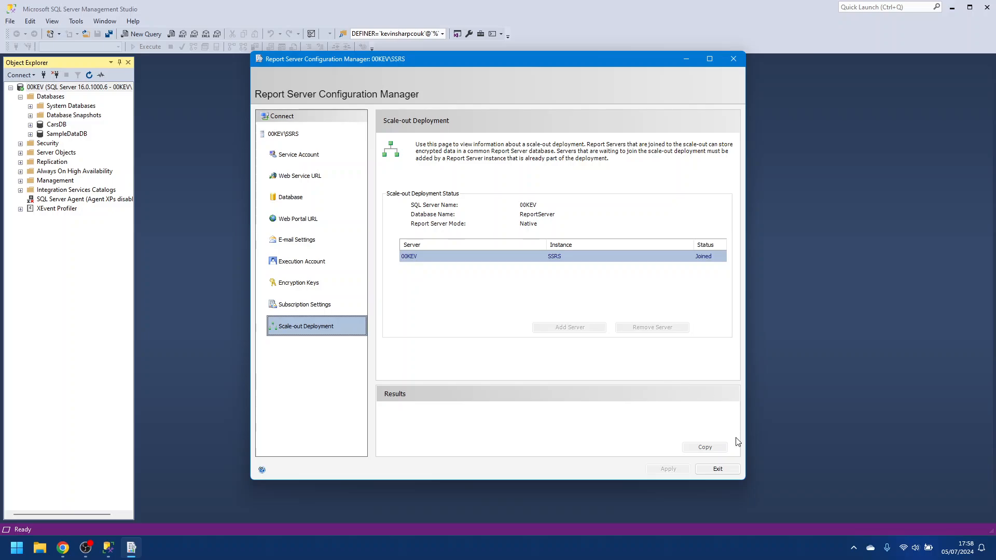
pyautogui.click(717, 468)
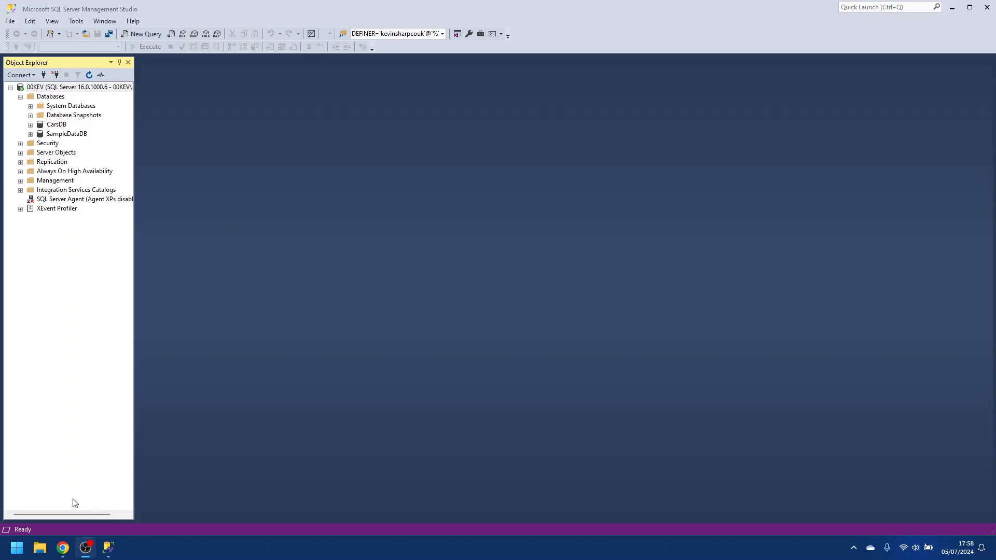
pyautogui.click(63, 547)
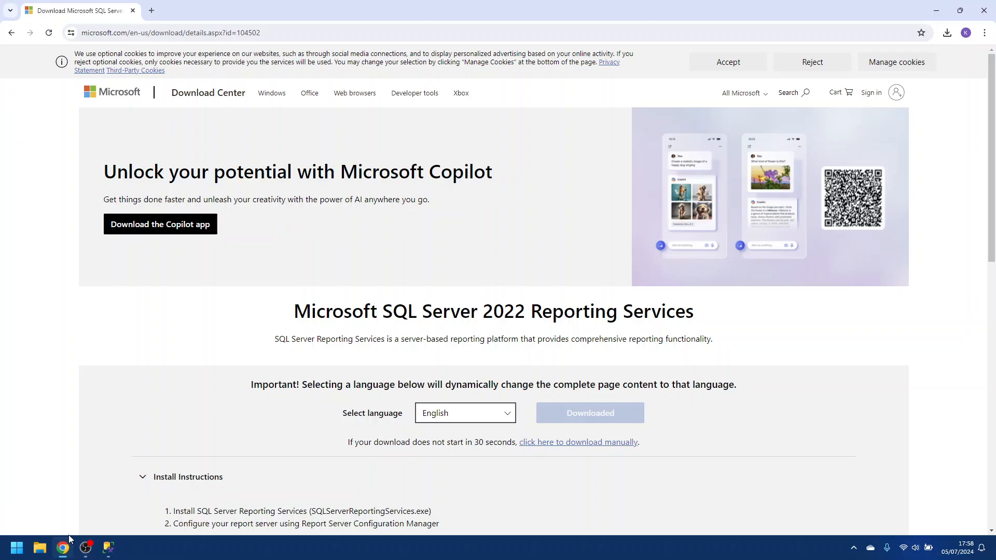
pyautogui.click(151, 10)
pyautogui.write('http')
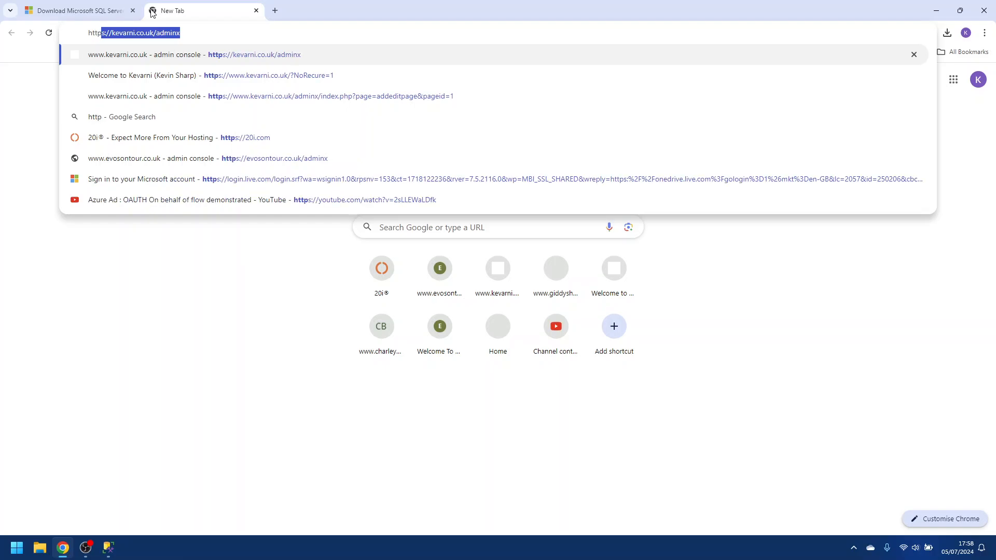
pyautogui.write('s://')
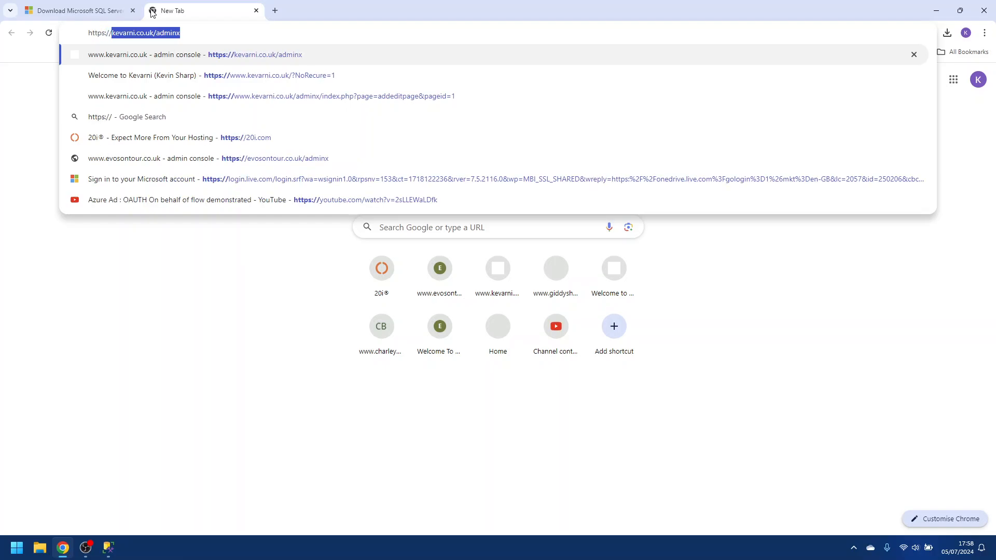
pyautogui.write('00ke')
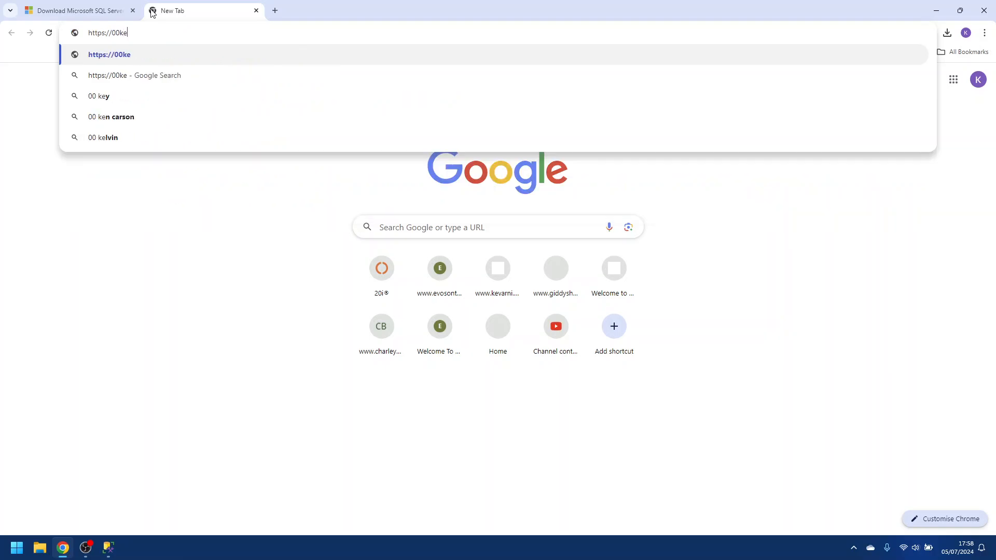
pyautogui.write('v/report')
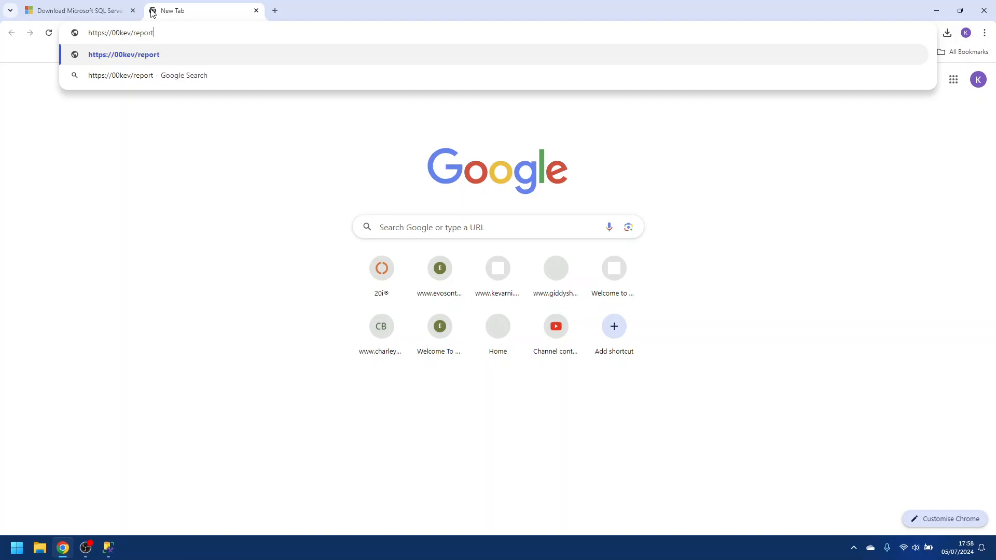
pyautogui.write('s')
pyautogui.press('Return')
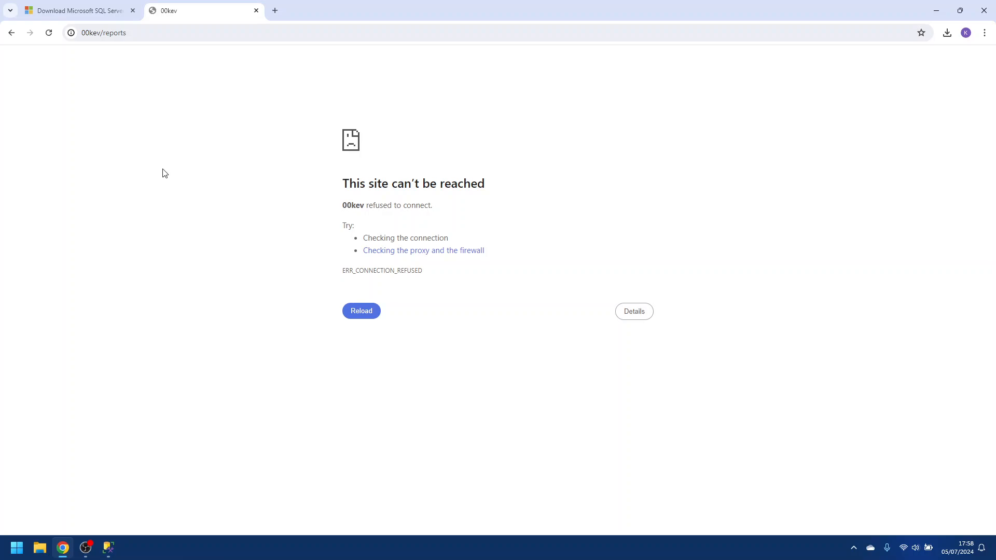
# Switch to SQL Server Management Studio and refresh the server's list of databases.
pyautogui.click(107, 547)
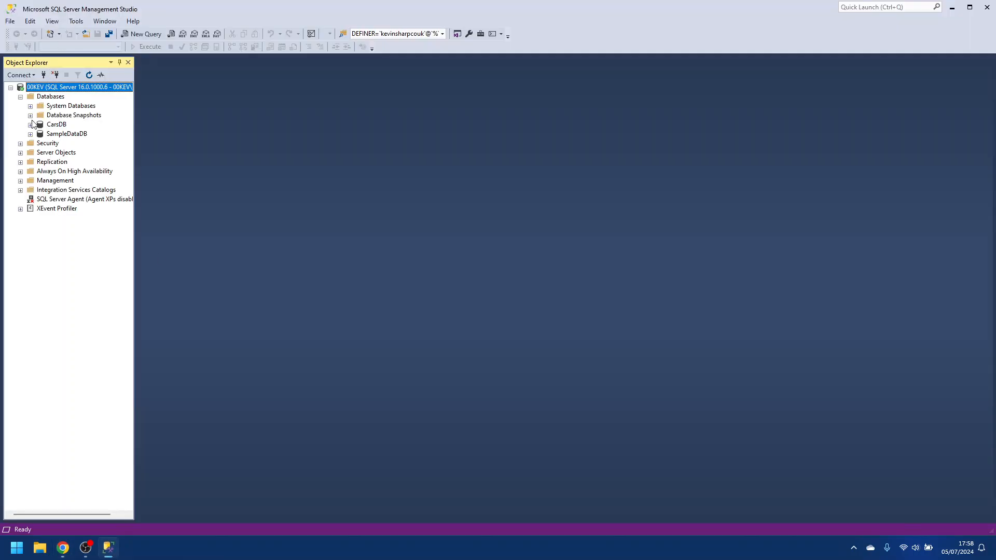
pyautogui.click(48, 97)
pyautogui.click(89, 74)
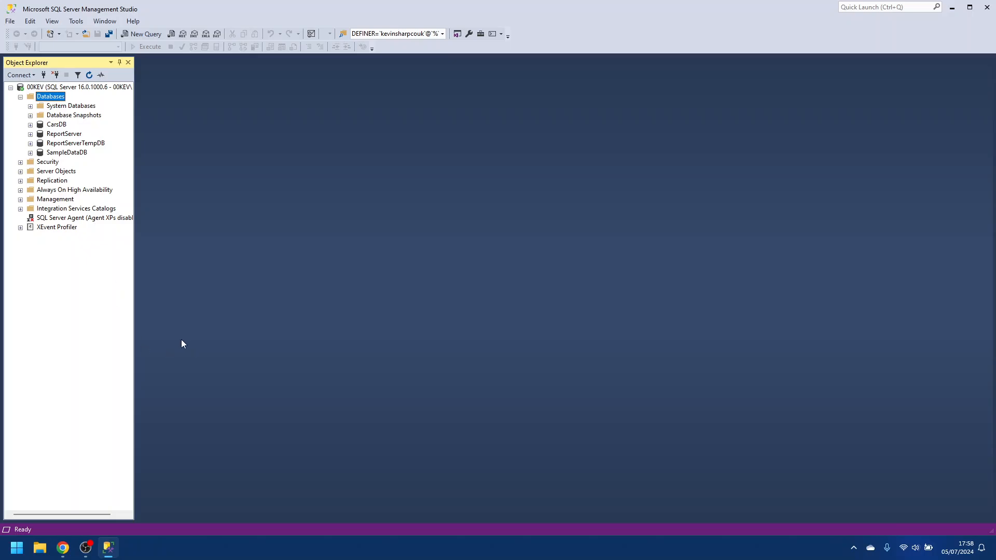
# Return to Chrome and load the 00kev/reports address over http instead of https.
pyautogui.click(63, 547)
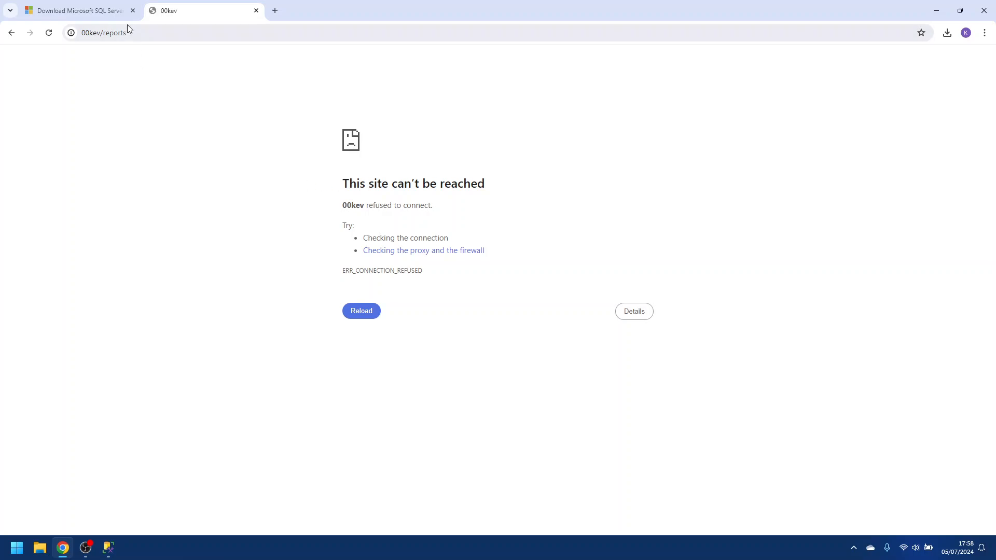
pyautogui.click(152, 33)
pyautogui.click(181, 33)
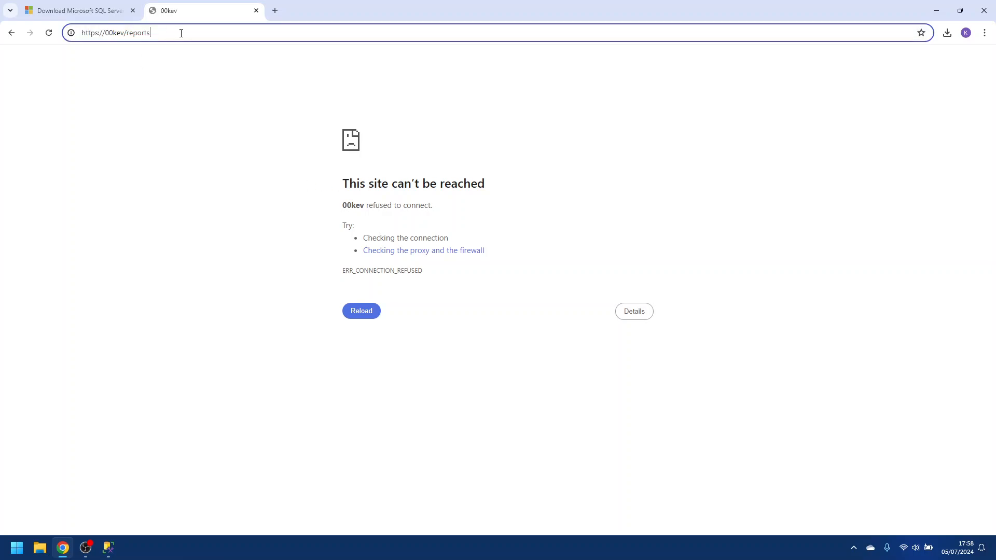
pyautogui.moveTo(181, 33); pyautogui.dragTo(133, 33)
pyautogui.click(99, 34)
pyautogui.press('BackSpace')
pyautogui.press('Return')
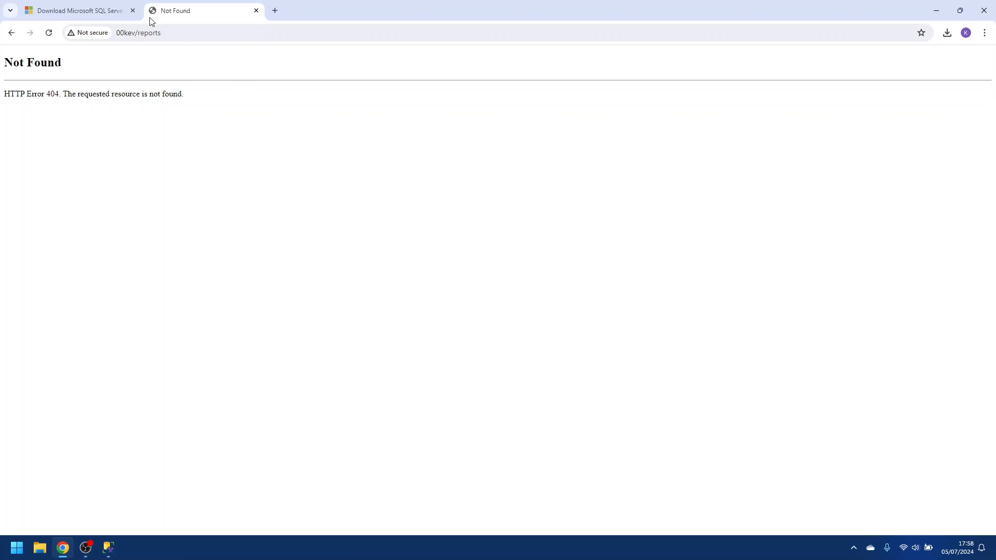
# Try to open 00kev/reportserver in the browser, and go back to the 00kev/reports page.
pyautogui.click(171, 32)
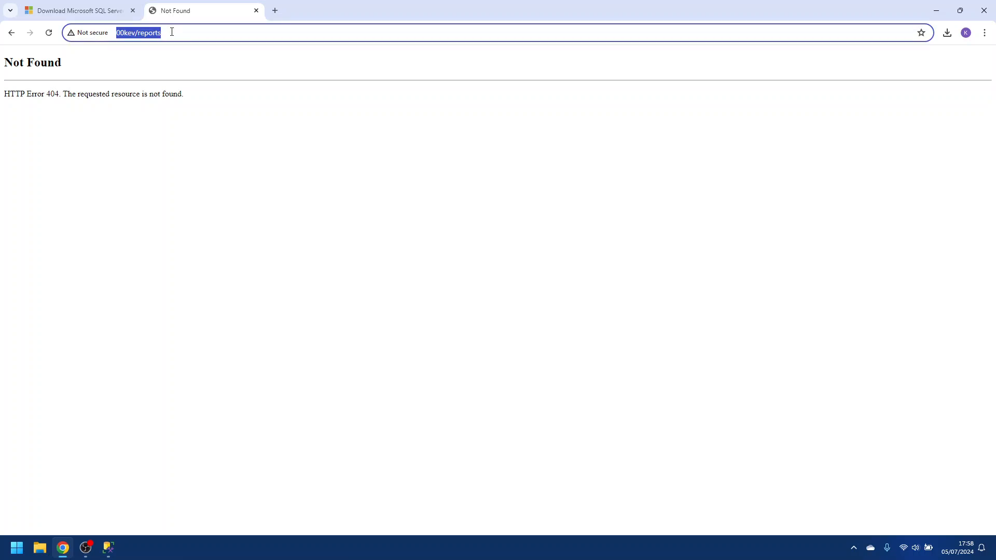
pyautogui.click(172, 32)
pyautogui.write('er')
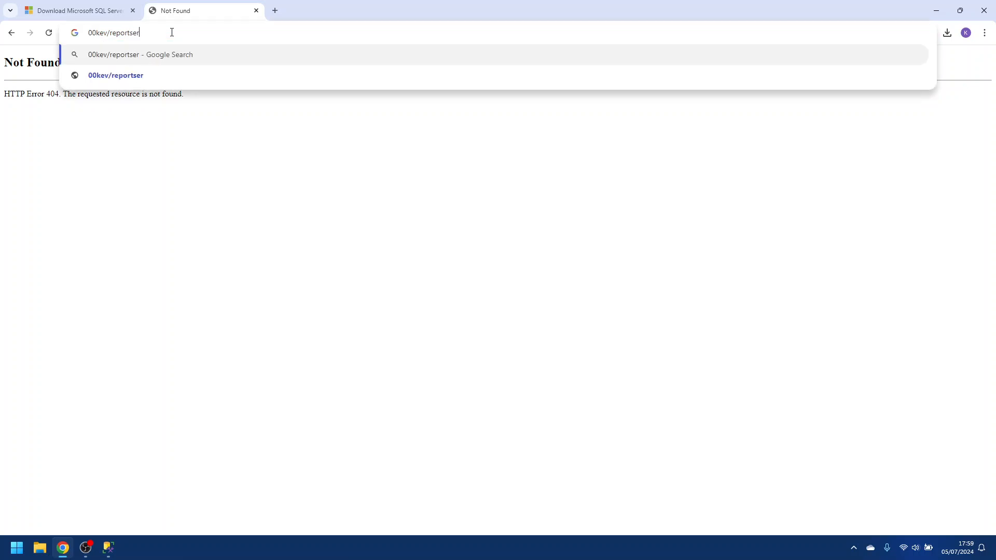
pyautogui.write('ver')
pyautogui.press('Return')
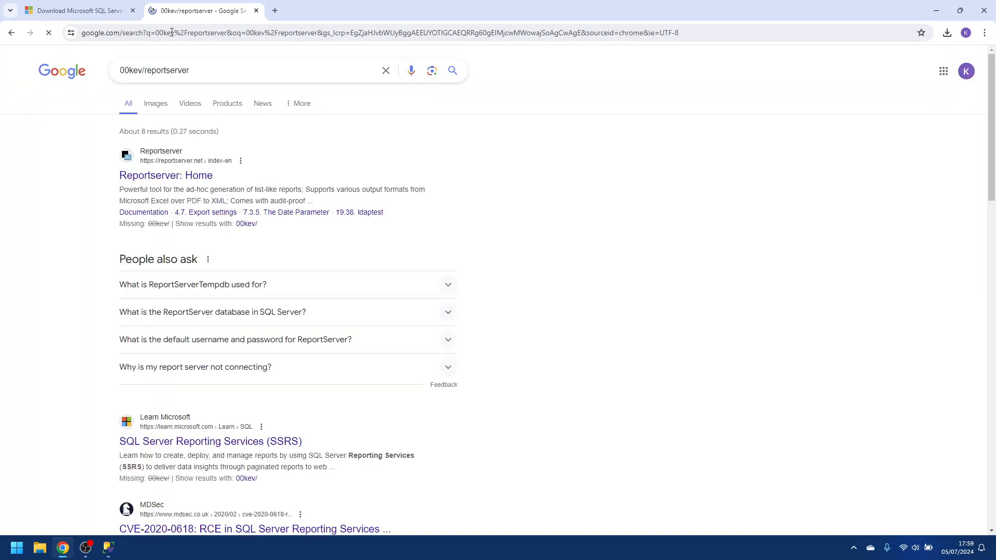
pyautogui.click(12, 32)
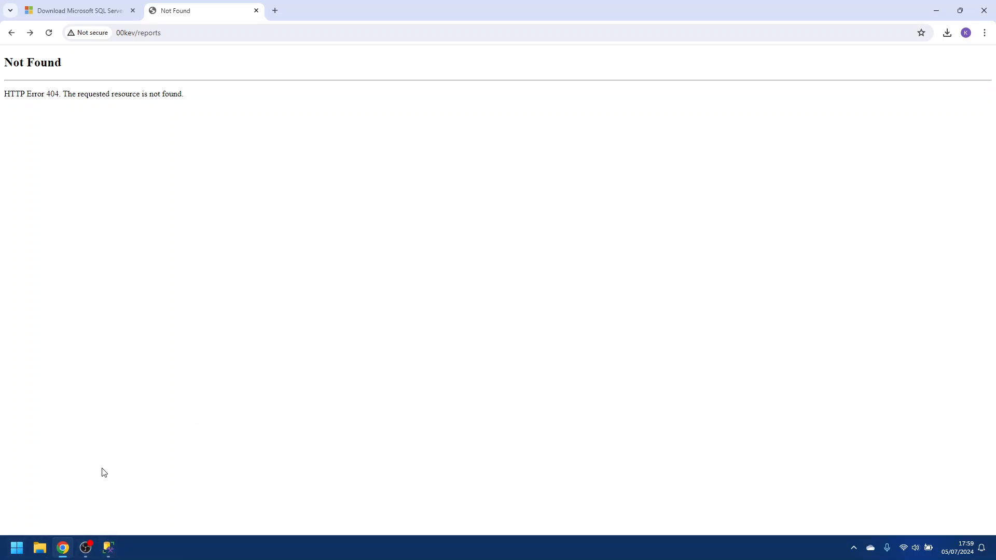
# Open Report Server Configuration Manager, connect to 00KEV\SSRS, display the Web Portal URL settings, and move the window to the other monitor.
pyautogui.click(15, 549)
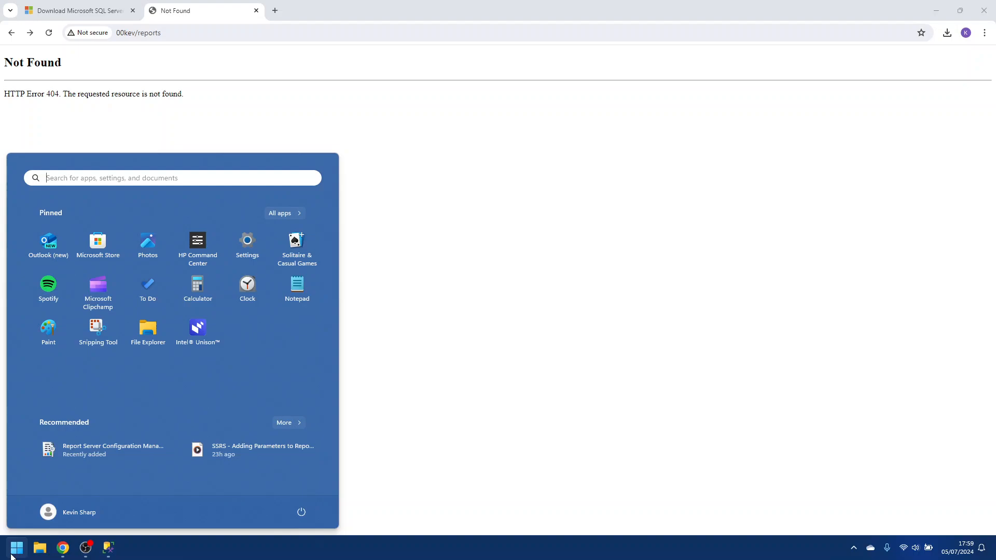
pyautogui.click(75, 450)
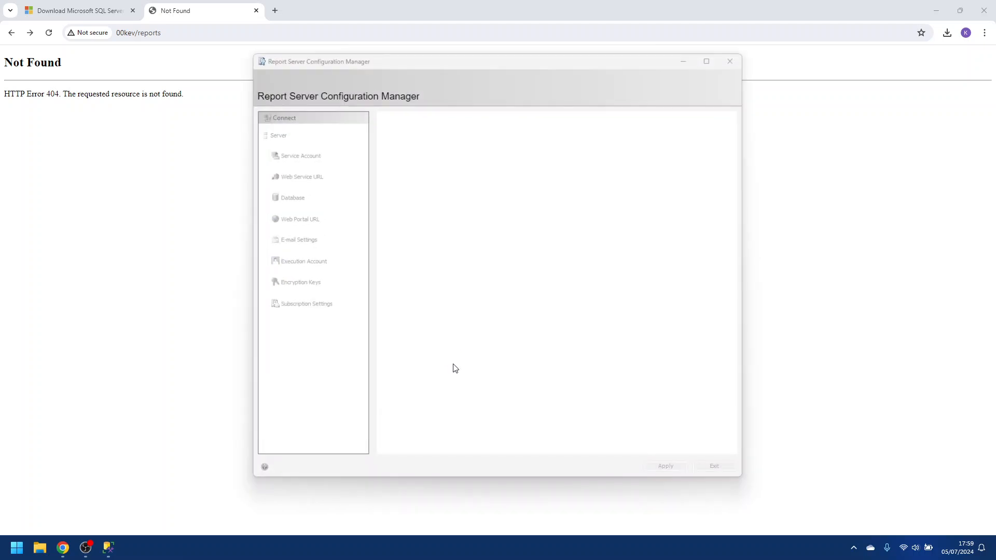
pyautogui.click(565, 335)
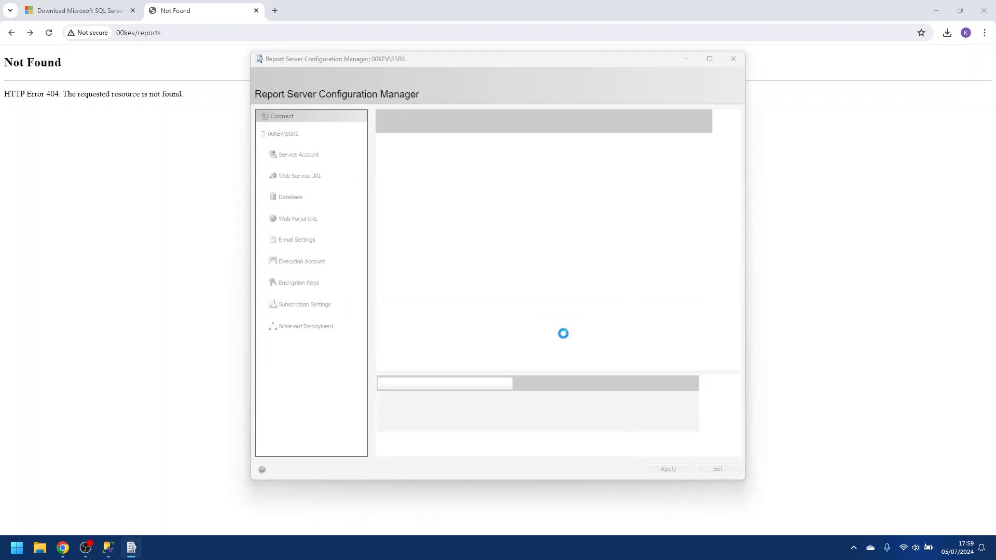
pyautogui.click(302, 219)
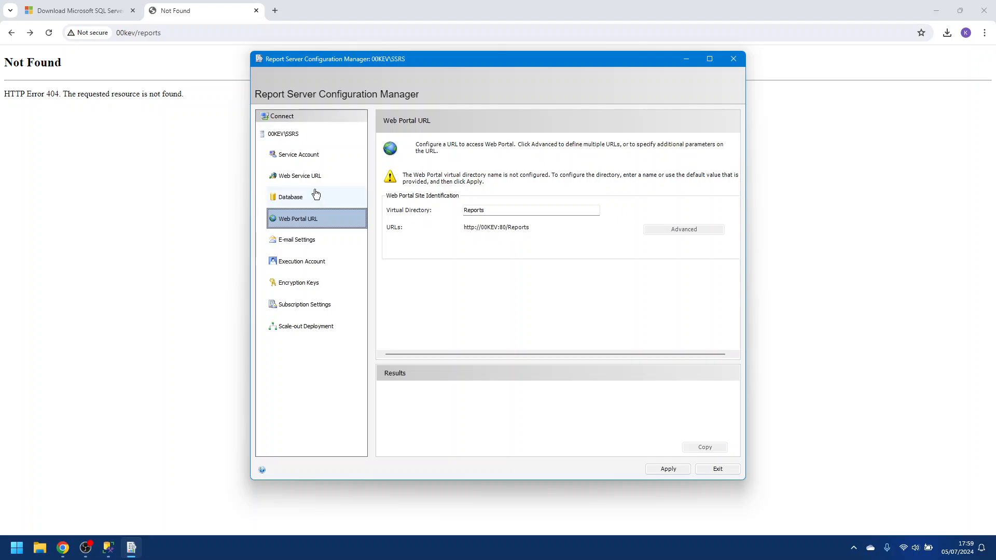
pyautogui.moveTo(393, 59); pyautogui.dragTo(995, 59)
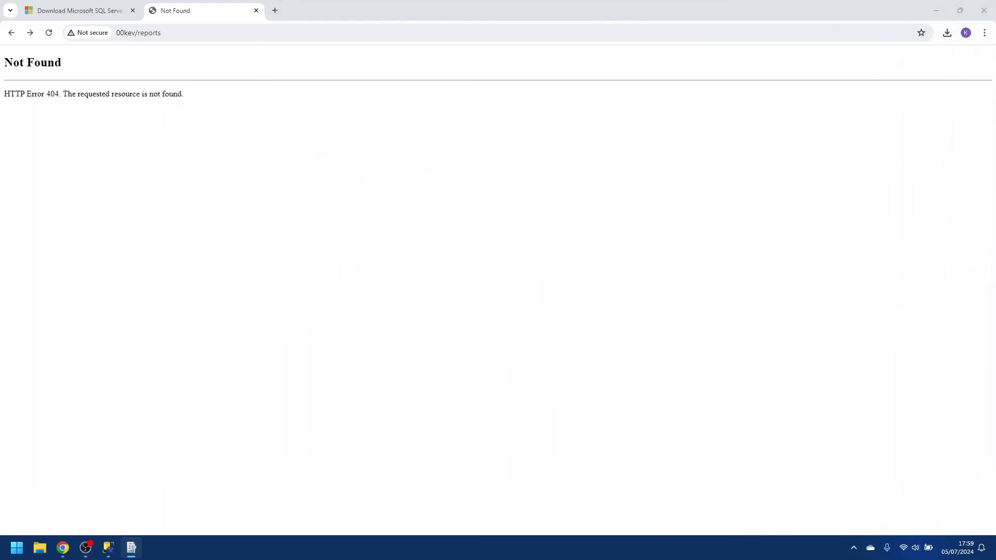
pyautogui.click(207, 33)
pyautogui.write('http')
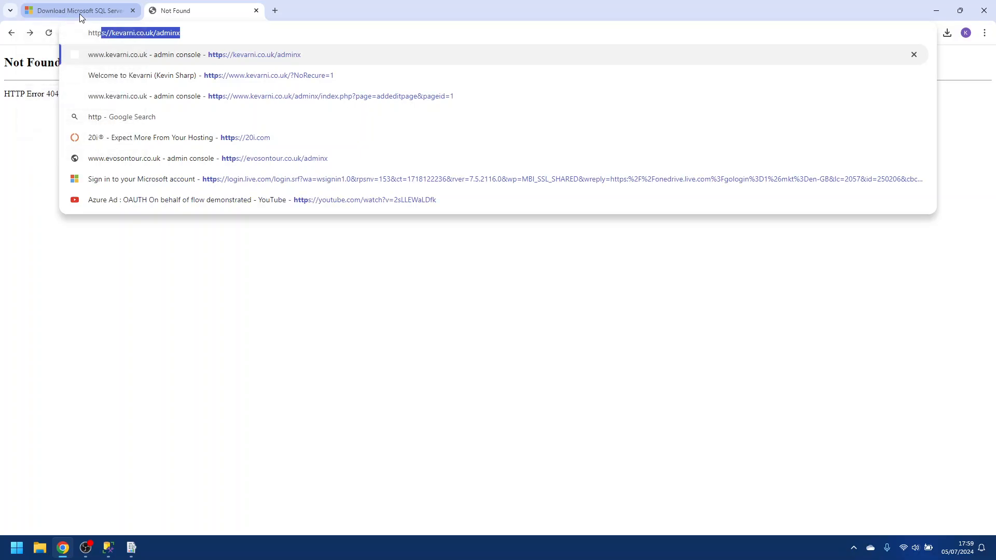
pyautogui.write('://')
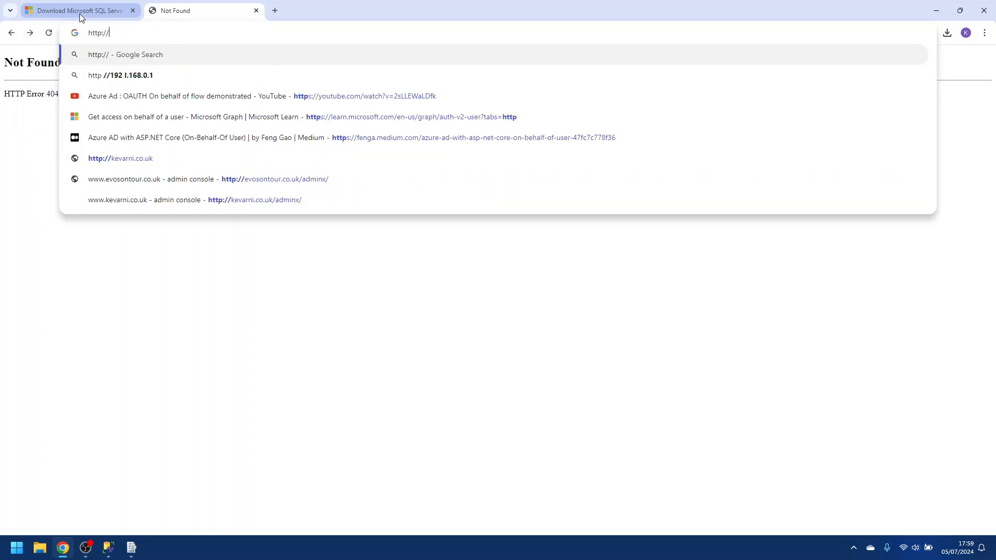
pyautogui.write('00KEV')
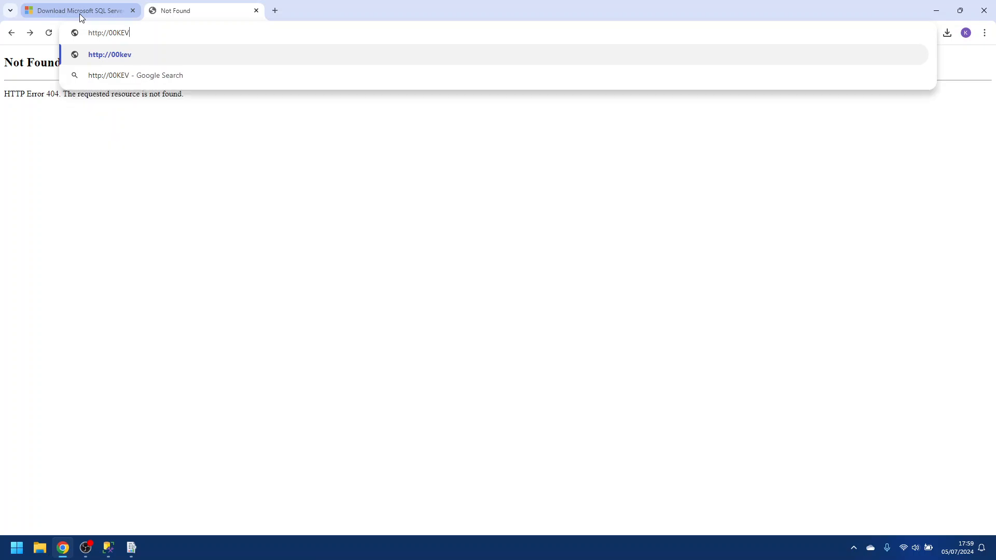
pyautogui.write(':80/Reports')
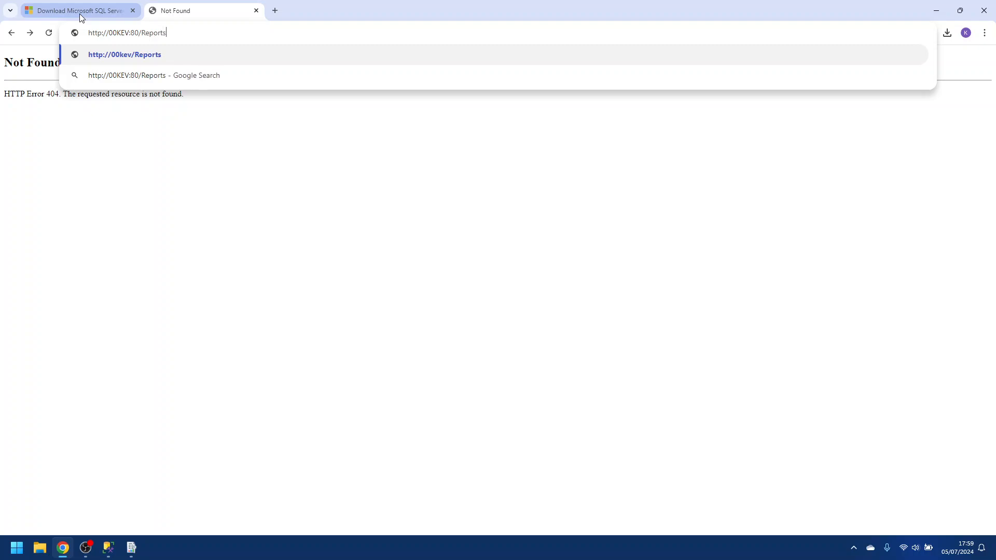
pyautogui.press('Return')
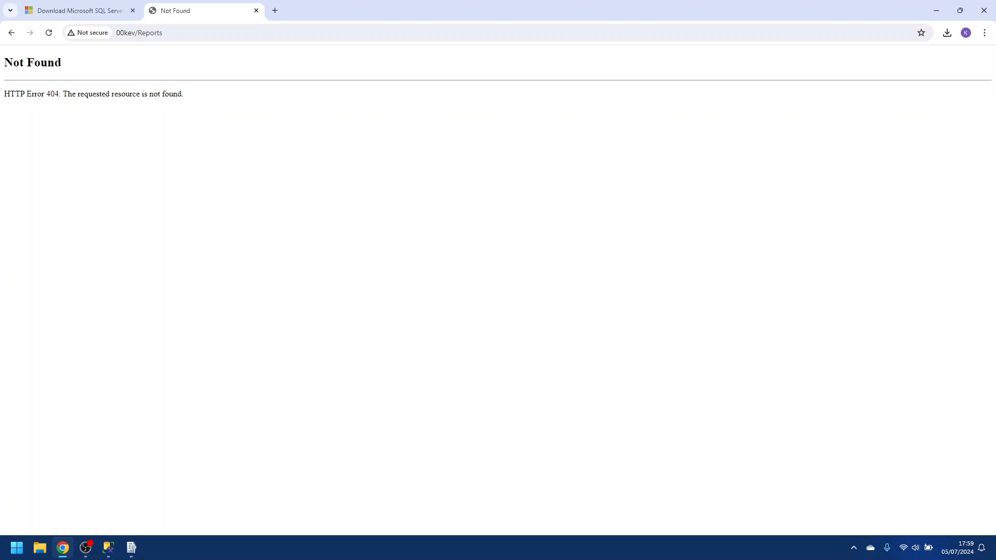
# Open Internet Information Services (IIS) Manager, stop the 00KEV server, and minimize the window.
pyautogui.click(131, 547)
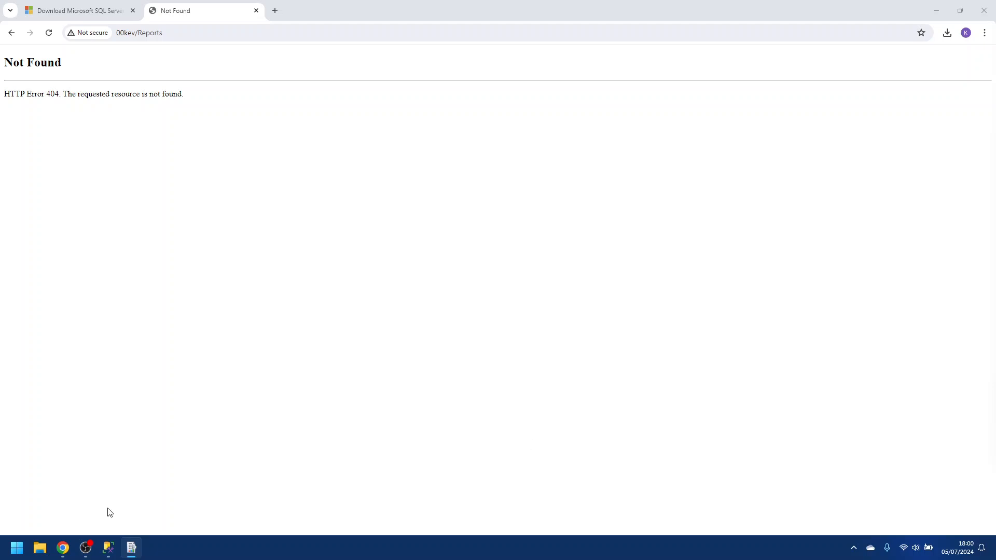
pyautogui.click(17, 548)
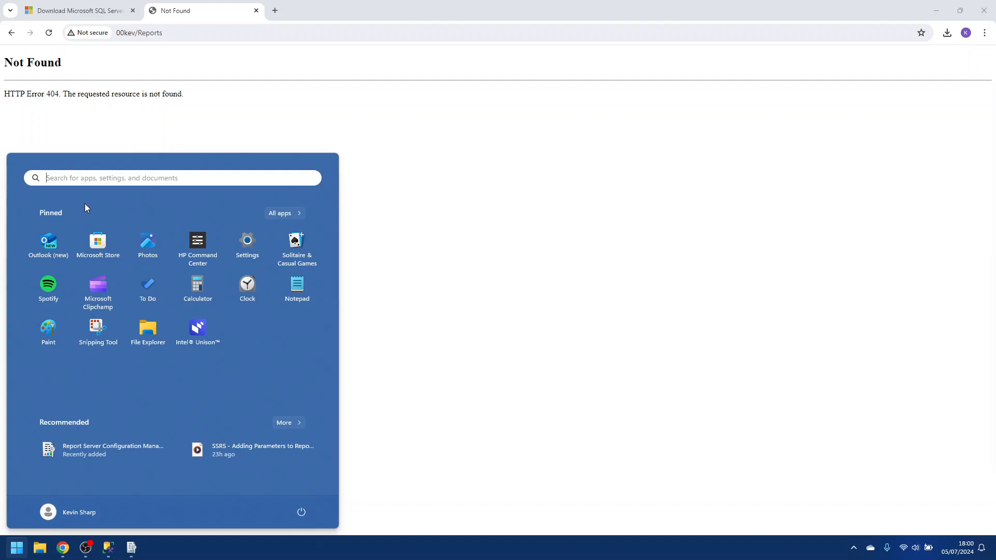
pyautogui.write('iis')
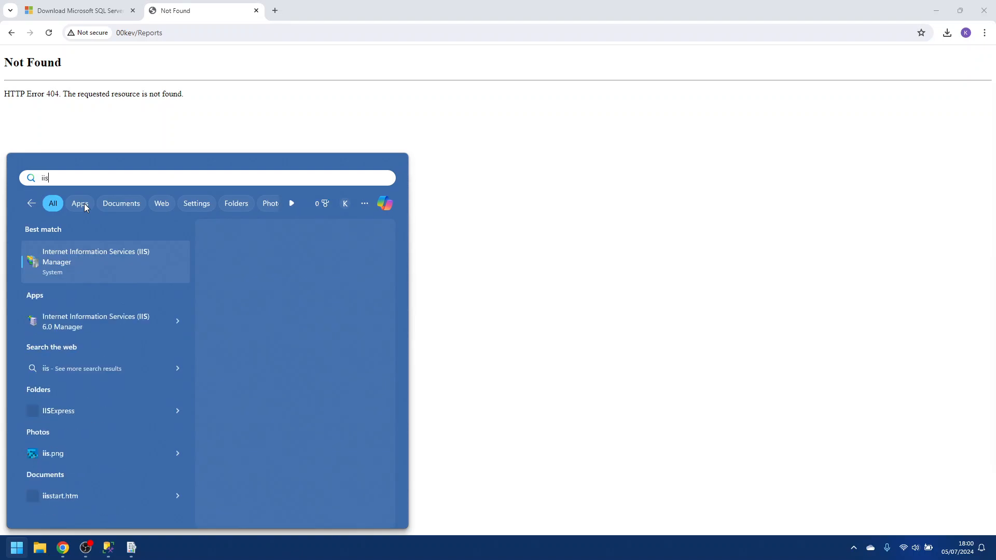
pyautogui.press('Return')
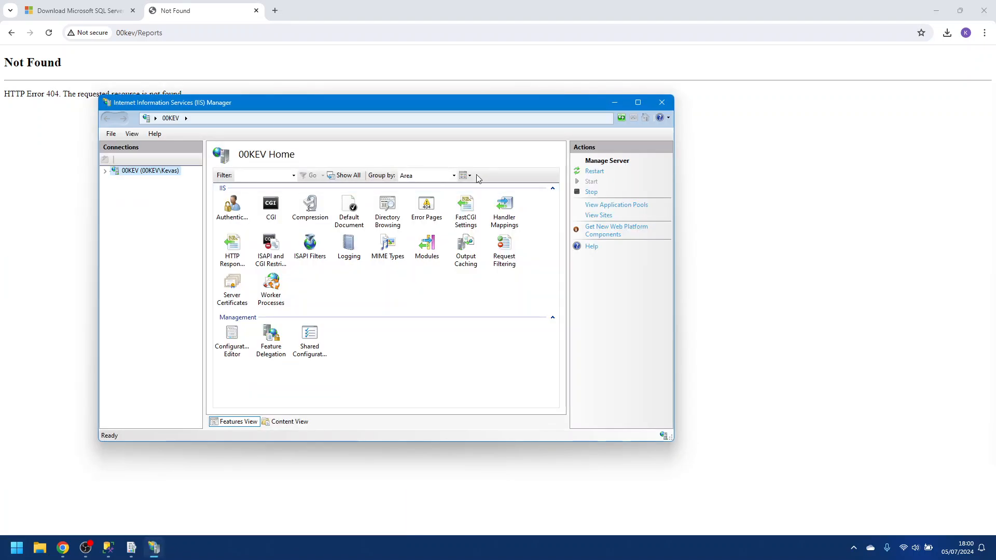
pyautogui.click(592, 191)
pyautogui.click(619, 108)
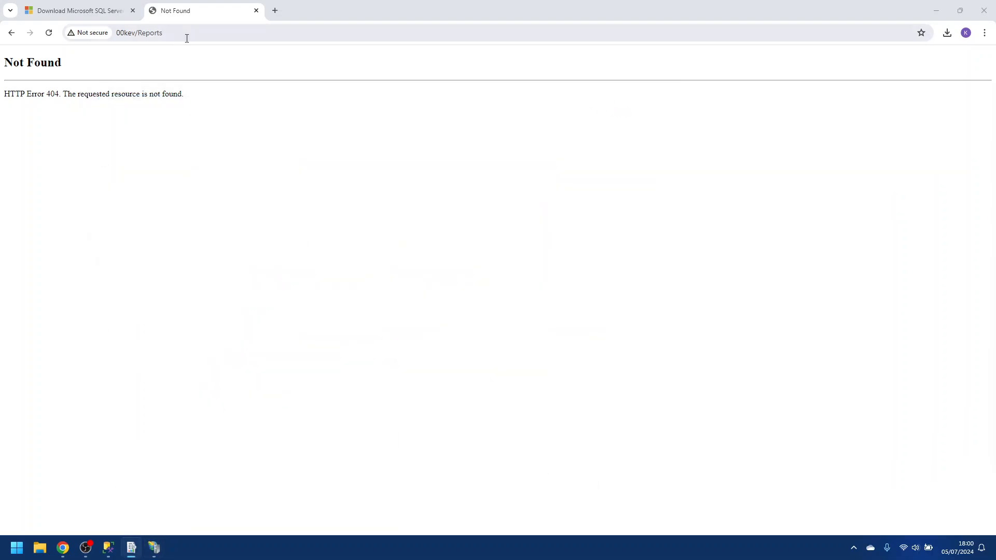
# Try to open 00kev/Reports1 in Chrome by extending the current address.
pyautogui.click(205, 35)
pyautogui.click(205, 34)
pyautogui.write('1')
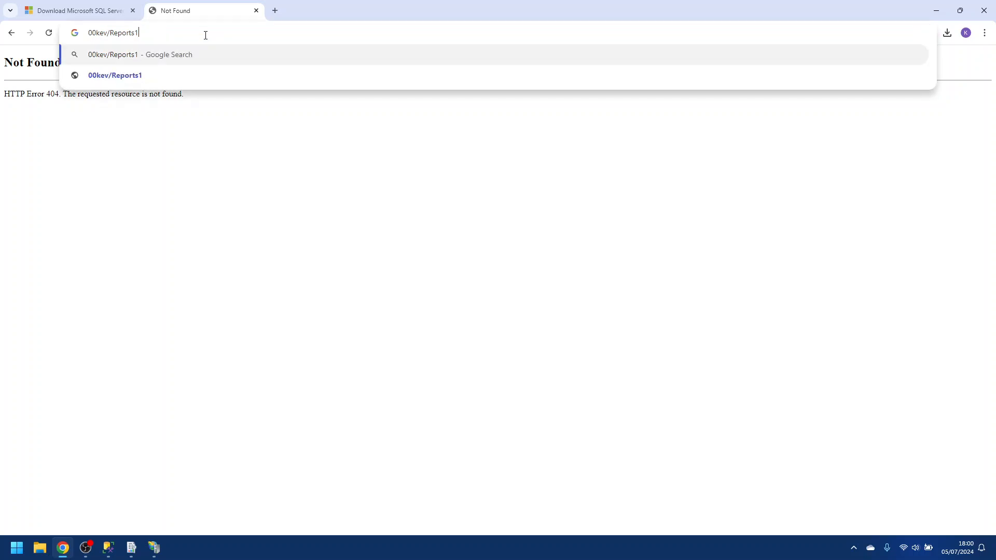
pyautogui.press('Return')
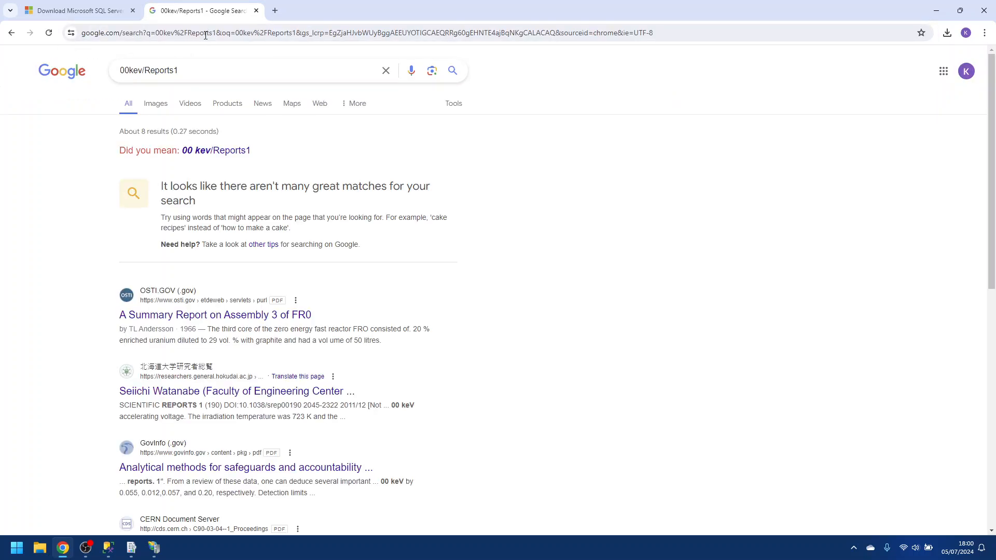
pyautogui.click(179, 36)
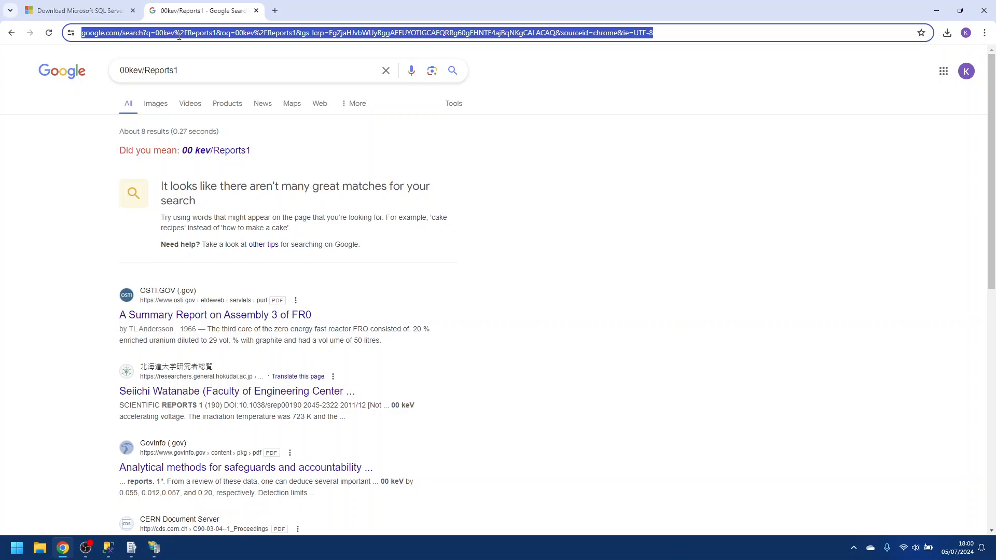
pyautogui.write('https://kevarni.co.uk/adminx')
pyautogui.rightClick(179, 35)
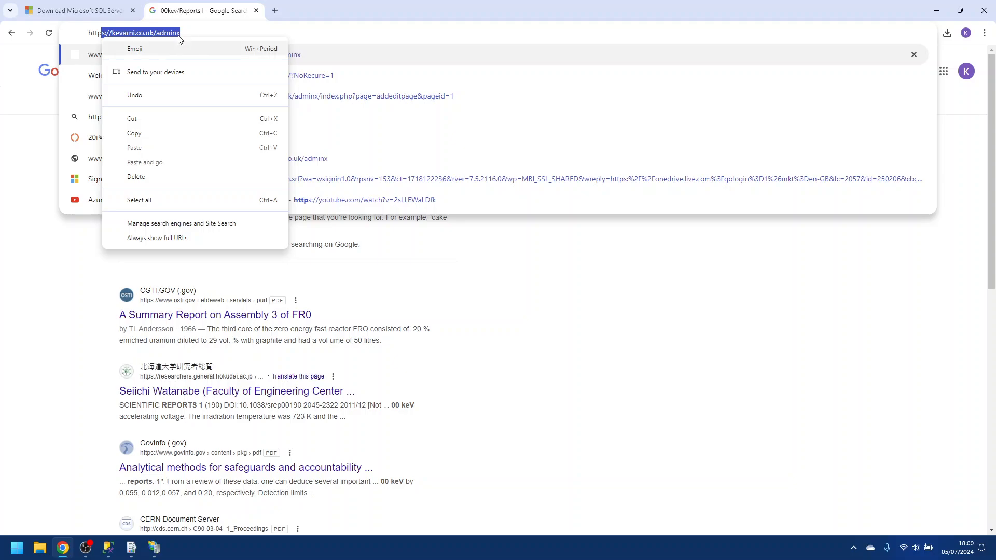
pyautogui.press('Escape')
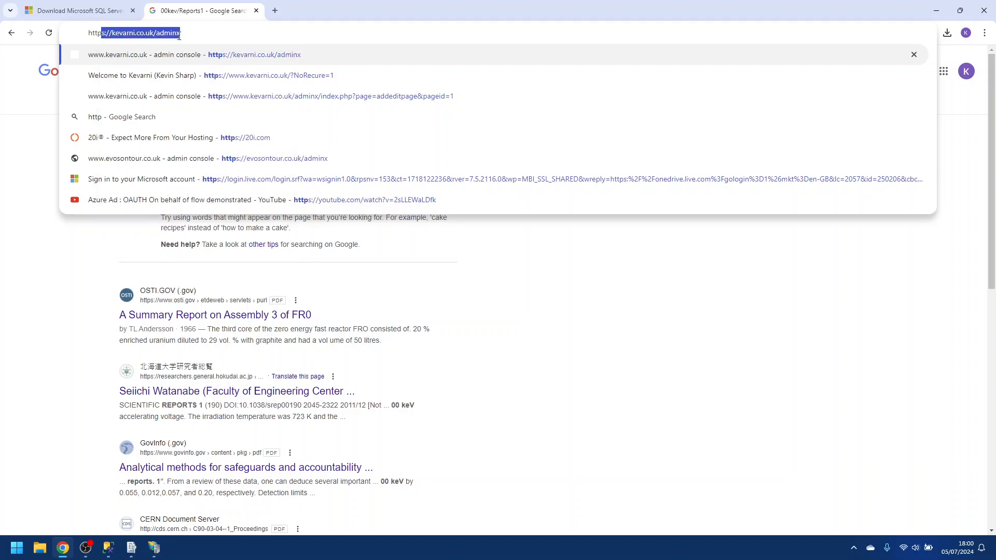
pyautogui.write('://00')
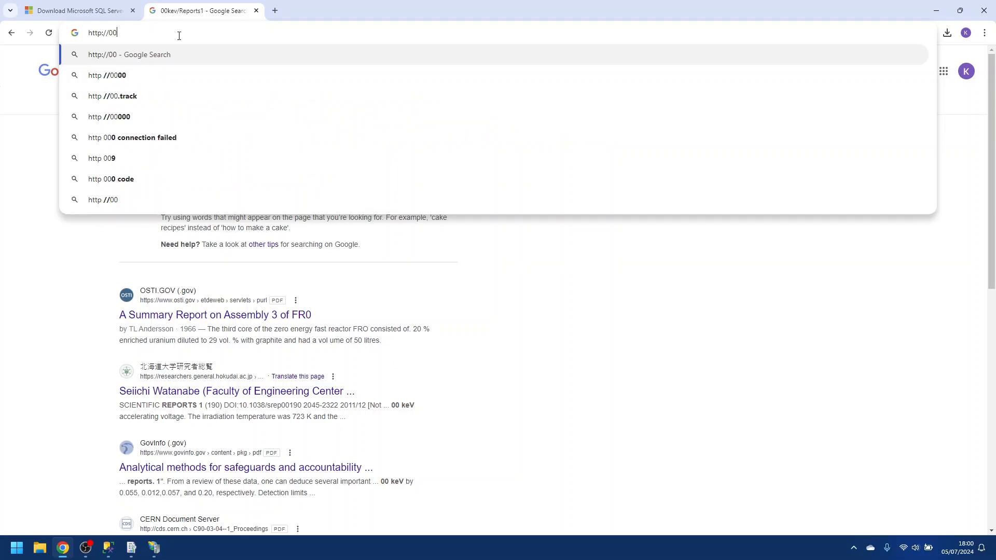
pyautogui.write('KEV')
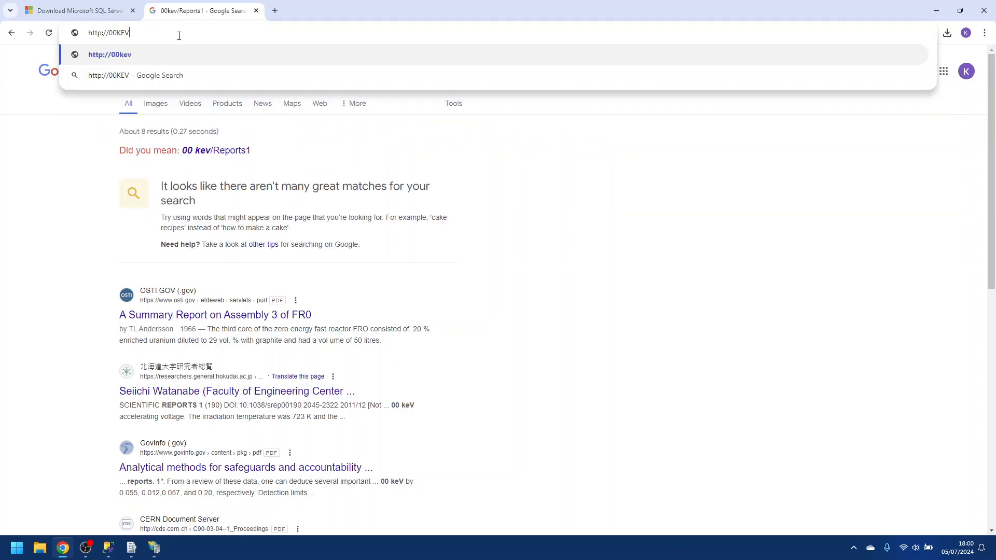
pyautogui.write('/Reports1')
pyautogui.press('Return')
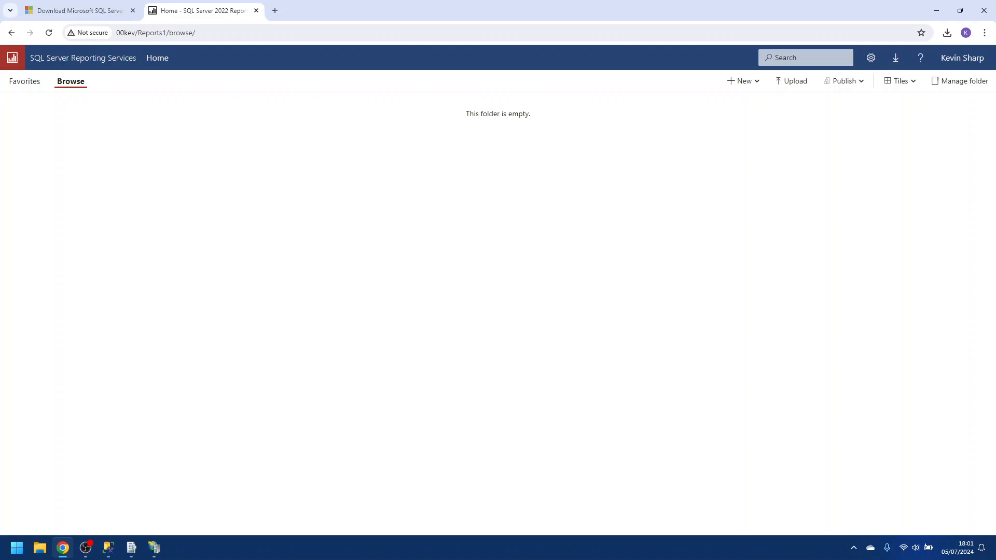
# Launch Visual Studio 2022, open the recent SampleSSRS.sln solution, and maximize the window.
pyautogui.hotkey('alt', 'Tab')
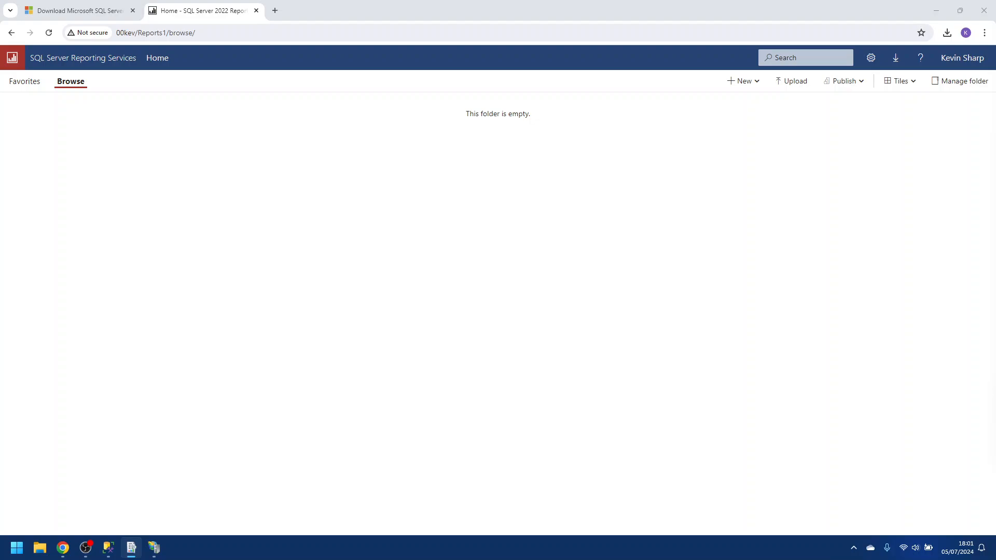
pyautogui.click(13, 553)
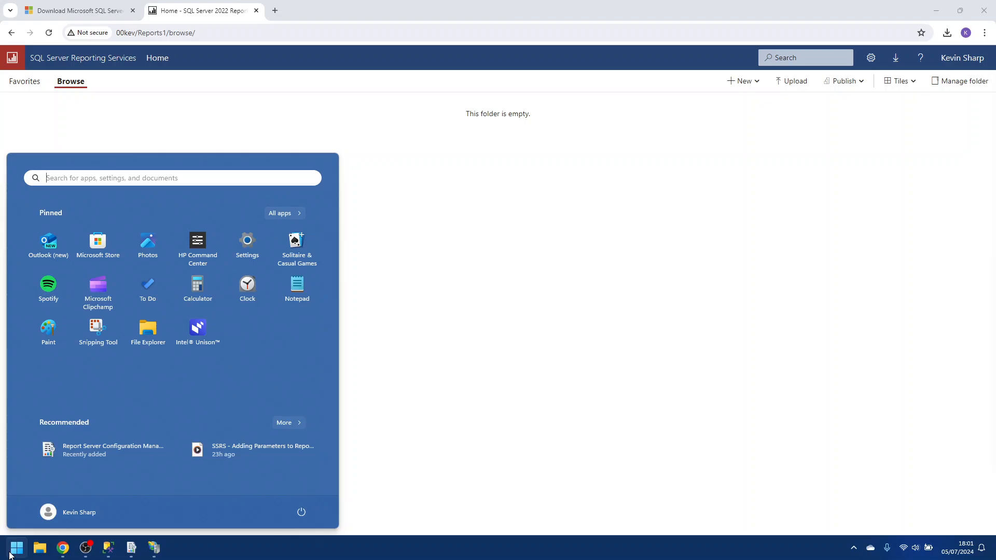
pyautogui.write('202')
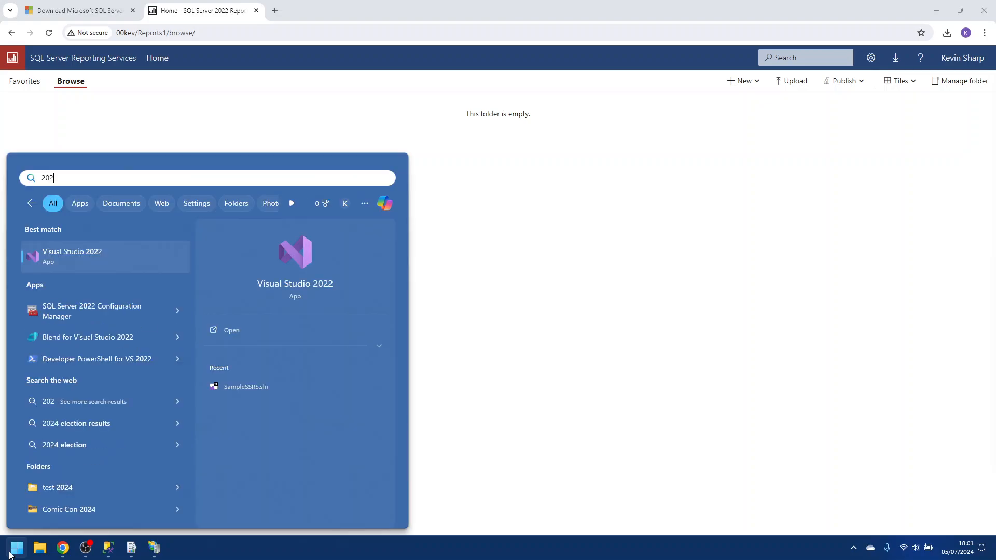
pyautogui.press('Return')
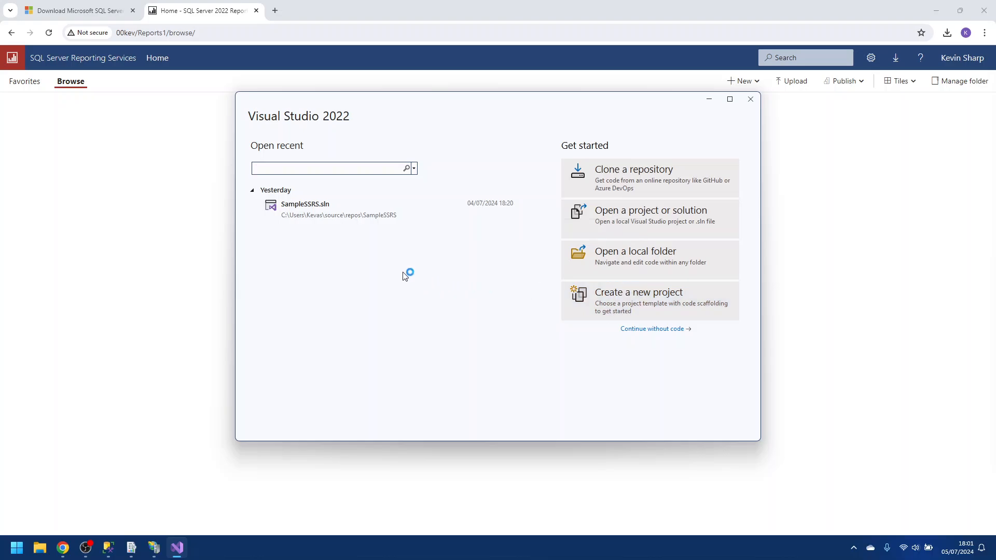
pyautogui.click(312, 220)
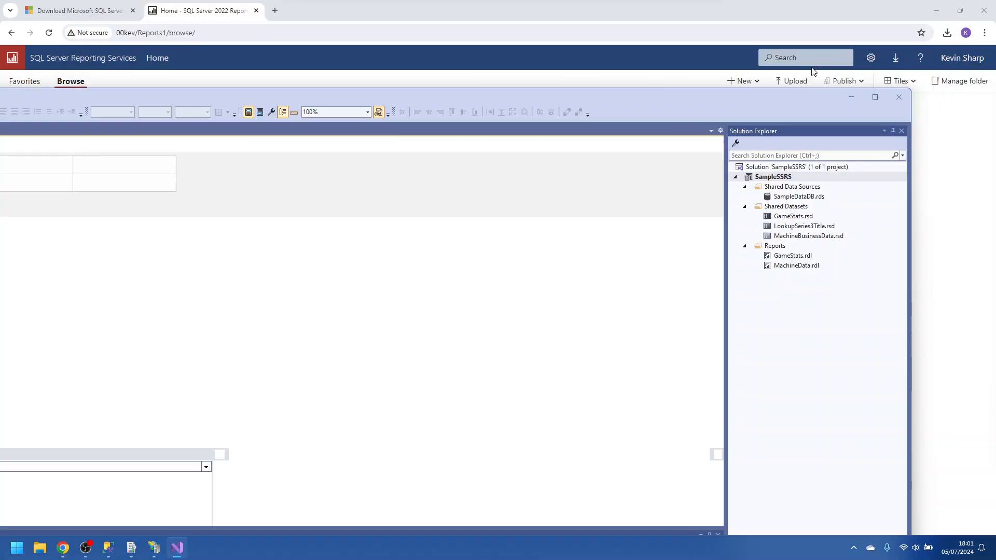
pyautogui.click(869, 98)
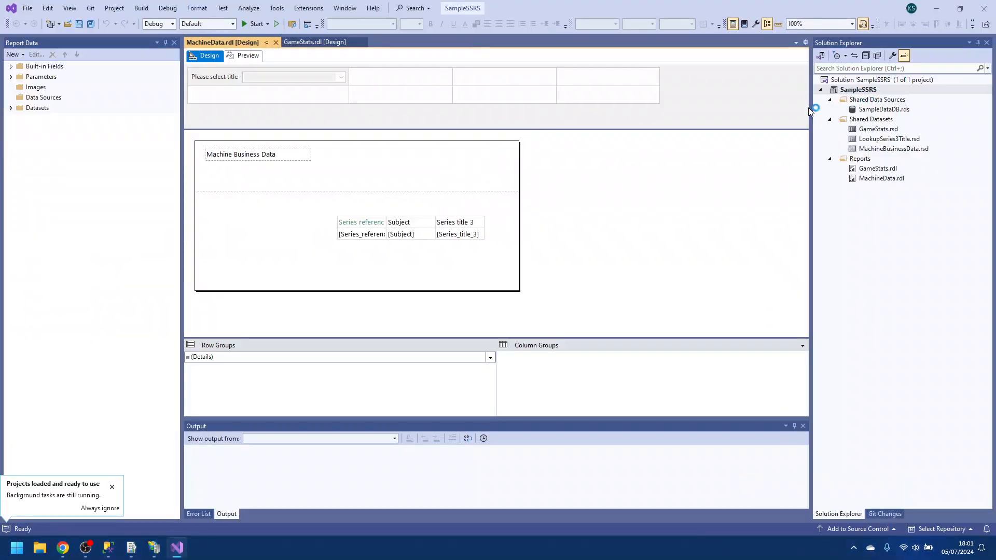
# Open the SampleSSRS project's property pages and show the Release configuration.
pyautogui.rightClick(857, 89)
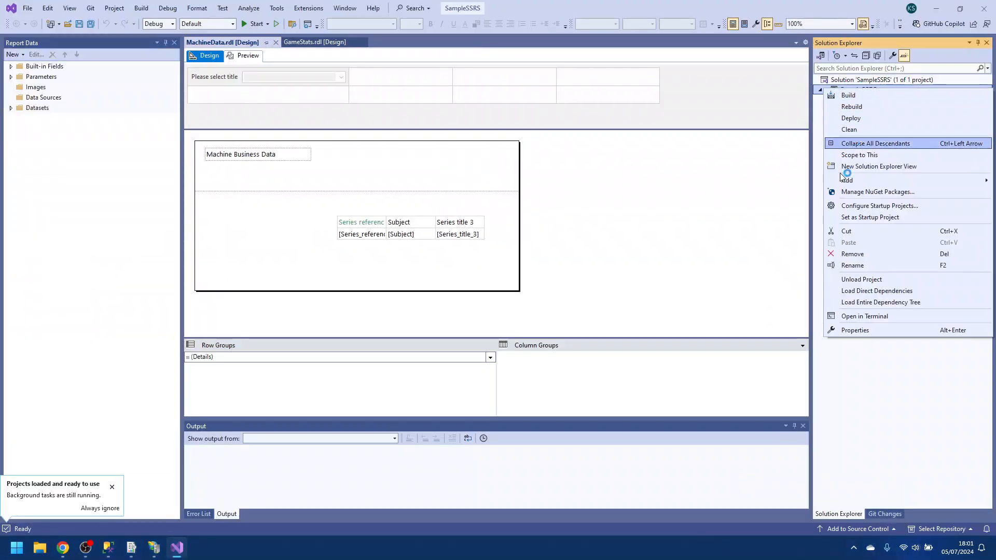
pyautogui.click(857, 331)
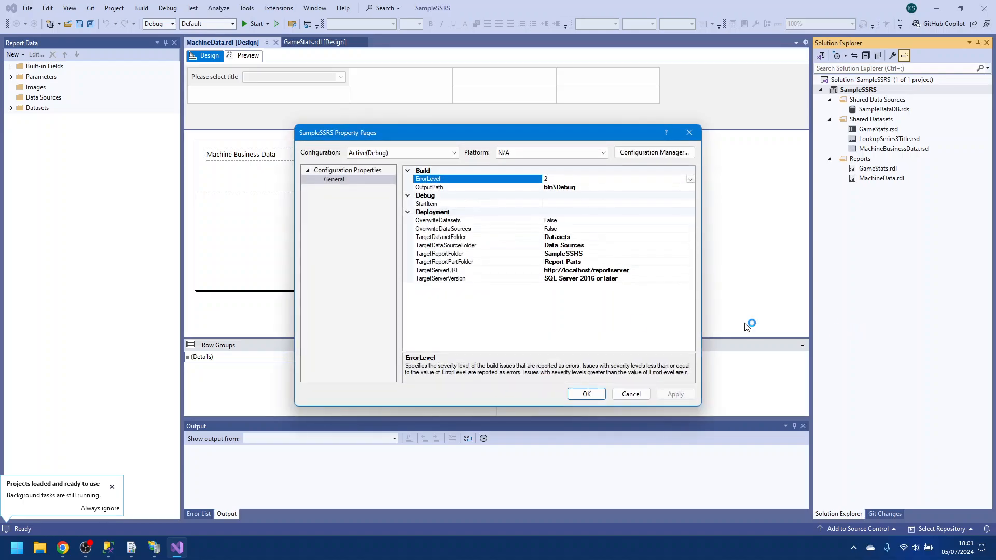
pyautogui.click(421, 153)
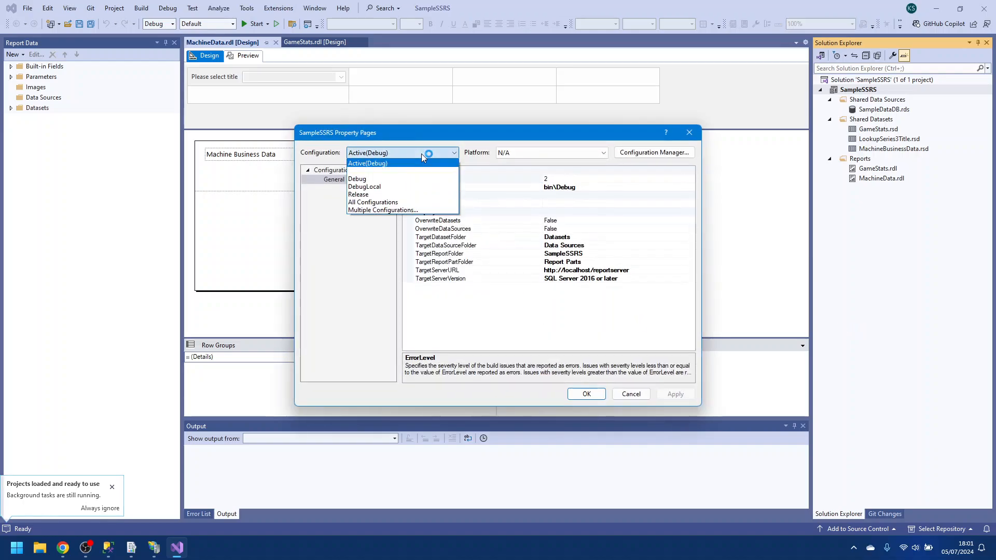
pyautogui.click(374, 181)
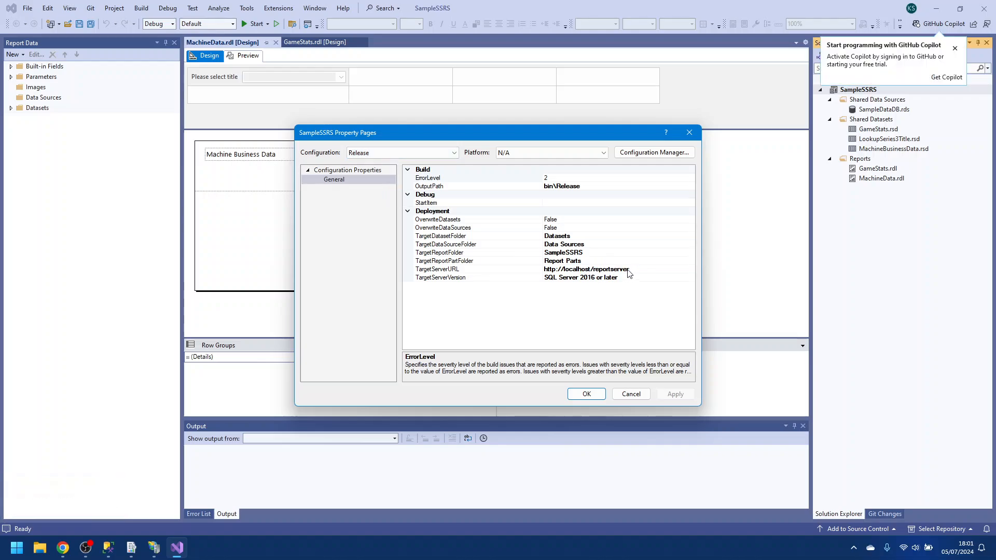
# Bring Report Server Configuration Manager into view to check the Web Service URL, and return to the SampleSSRS property pages in Visual Studio.
pyautogui.hotkey('alt', 'Tab')
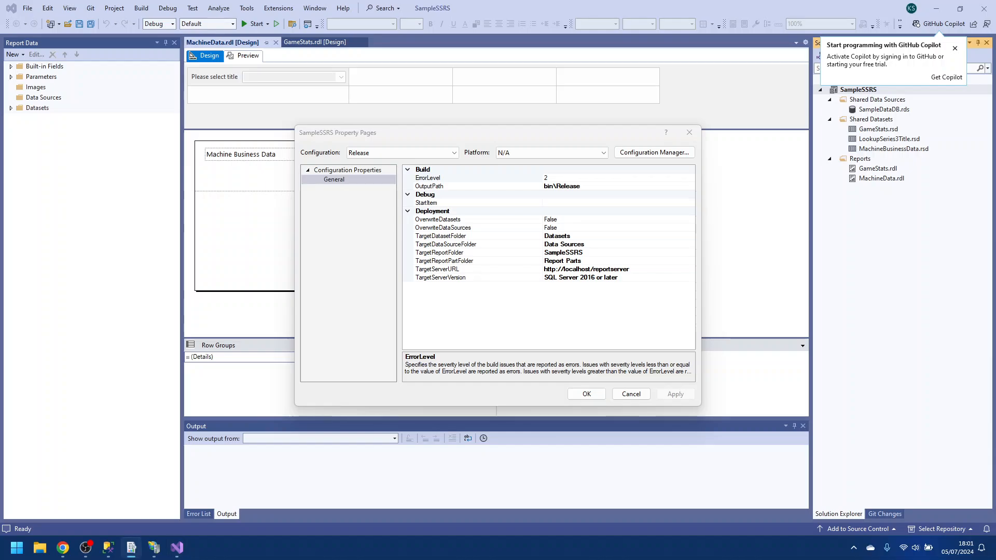
pyautogui.moveTo(995, 149); pyautogui.dragTo(221, 151)
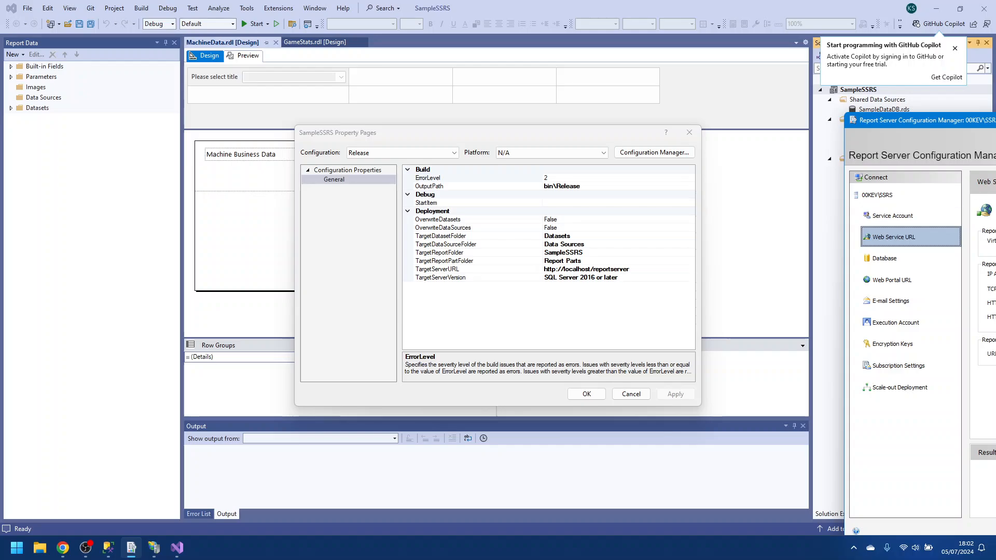
pyautogui.moveTo(971, 131); pyautogui.dragTo(823, 86)
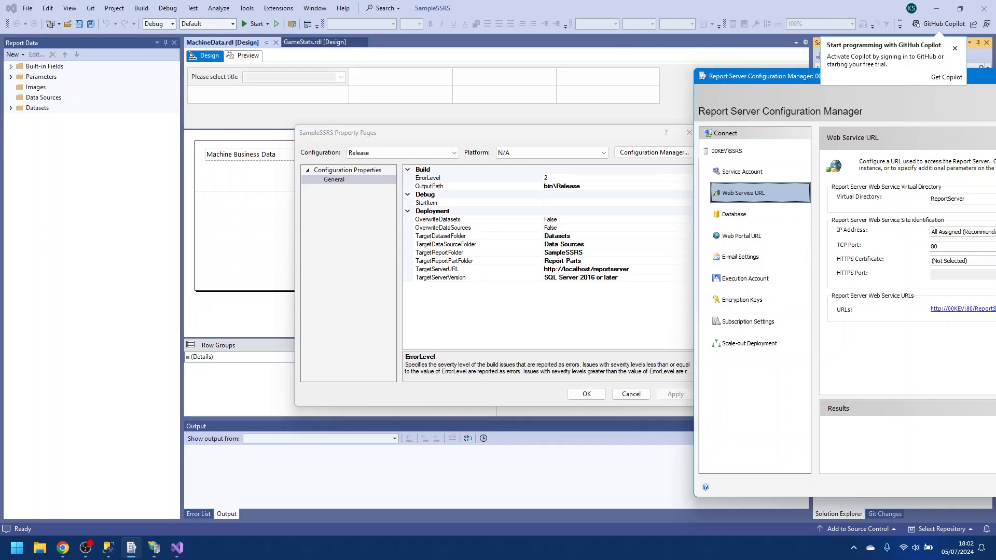
pyautogui.press('super+Down')
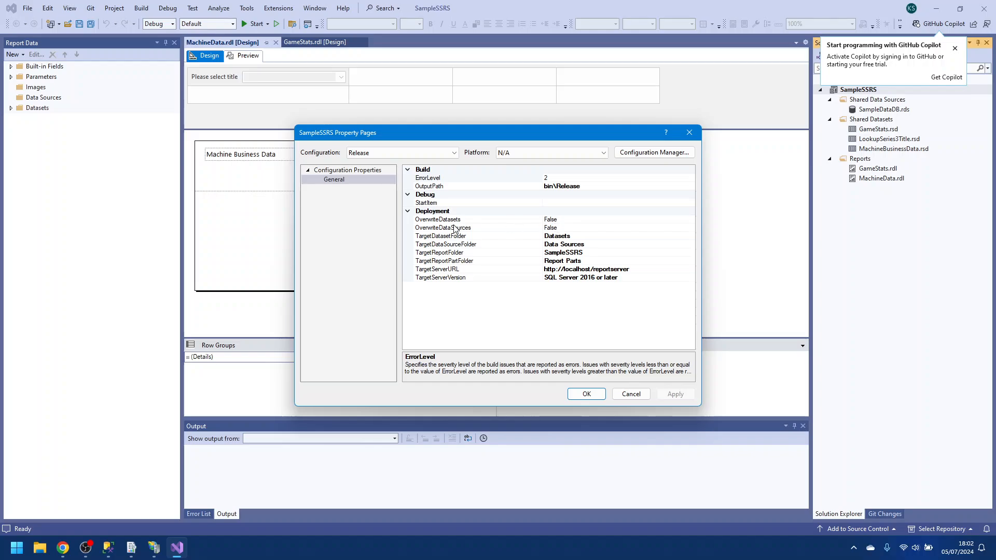
# Set OverwriteDatasets to True for the SampleSSRS Release configuration, apply it and close the property pages.
pyautogui.click(456, 219)
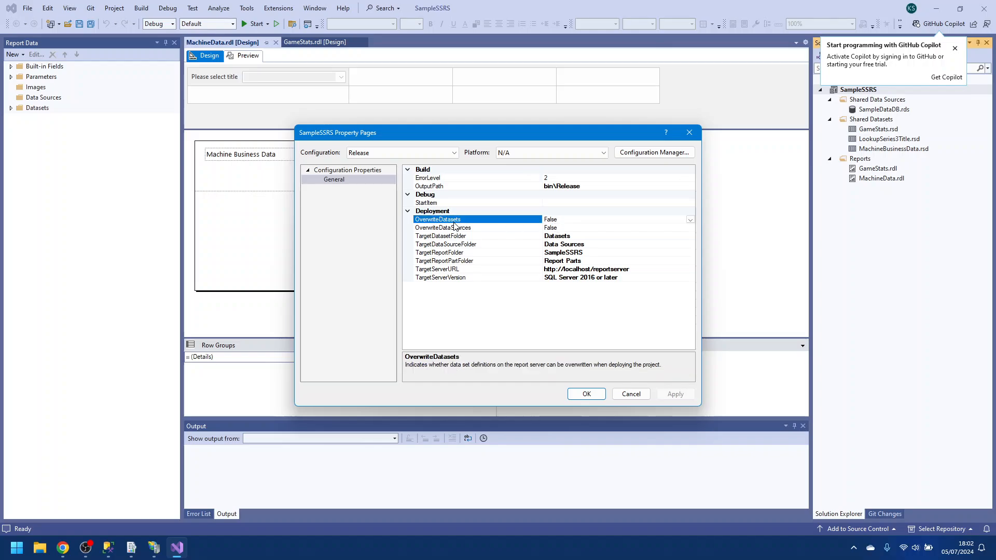
pyautogui.click(690, 219)
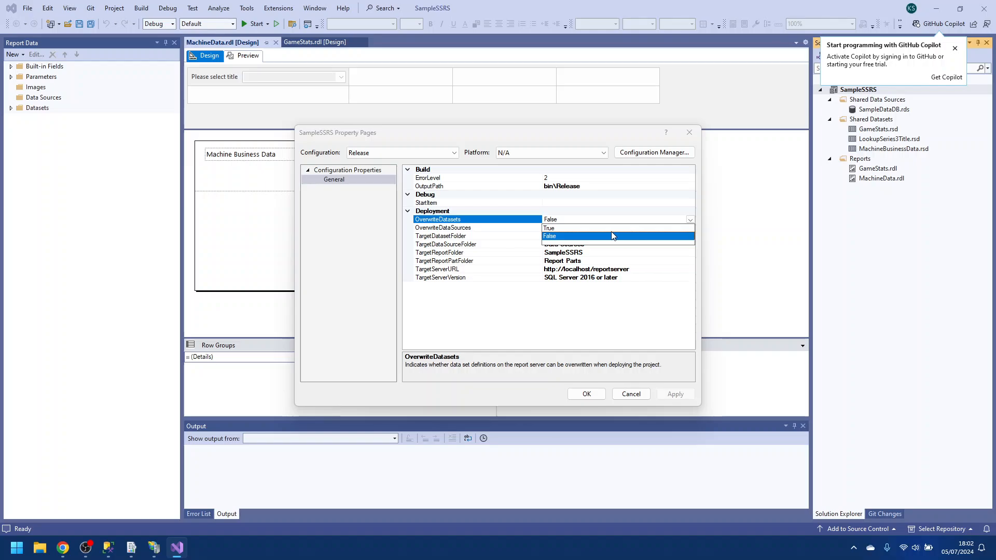
pyautogui.click(614, 236)
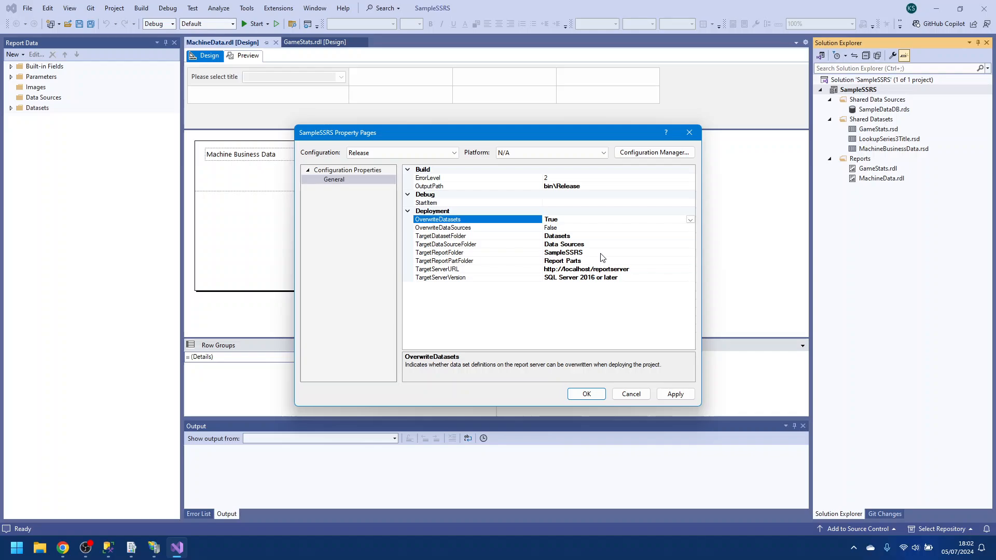
pyautogui.click(675, 393)
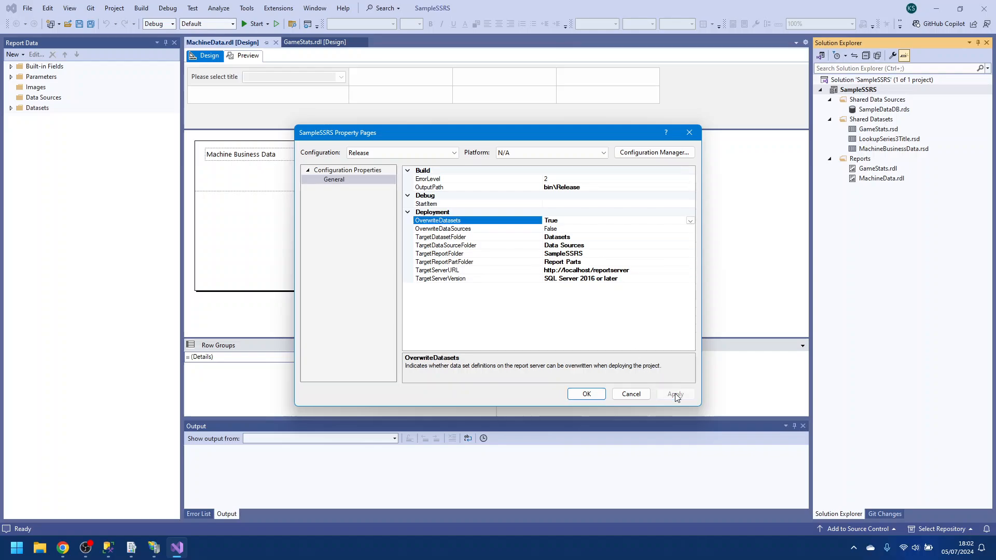
pyautogui.click(585, 394)
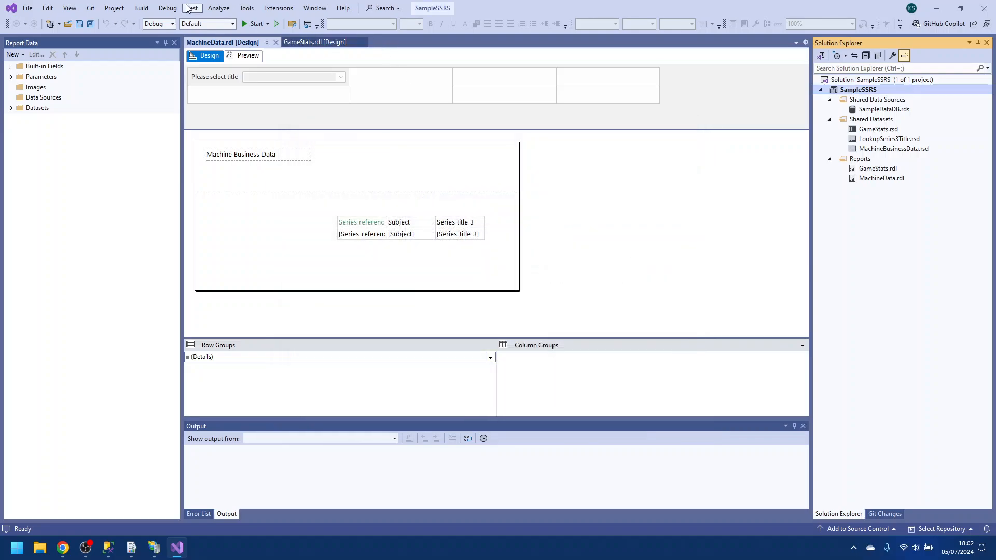
# Switch the solution configuration to Release and deploy the SampleSSRS project.
pyautogui.click(173, 24)
pyautogui.click(170, 55)
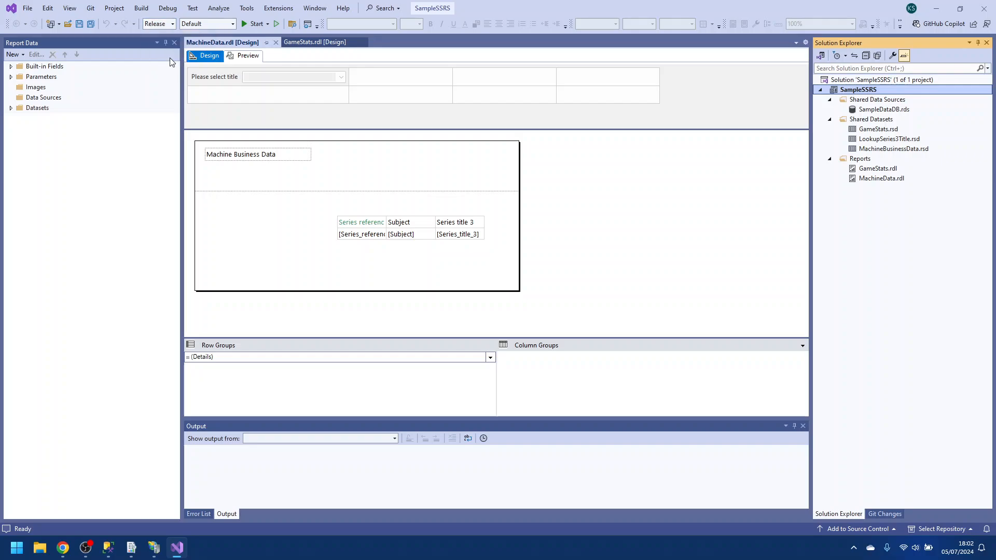
pyautogui.rightClick(841, 92)
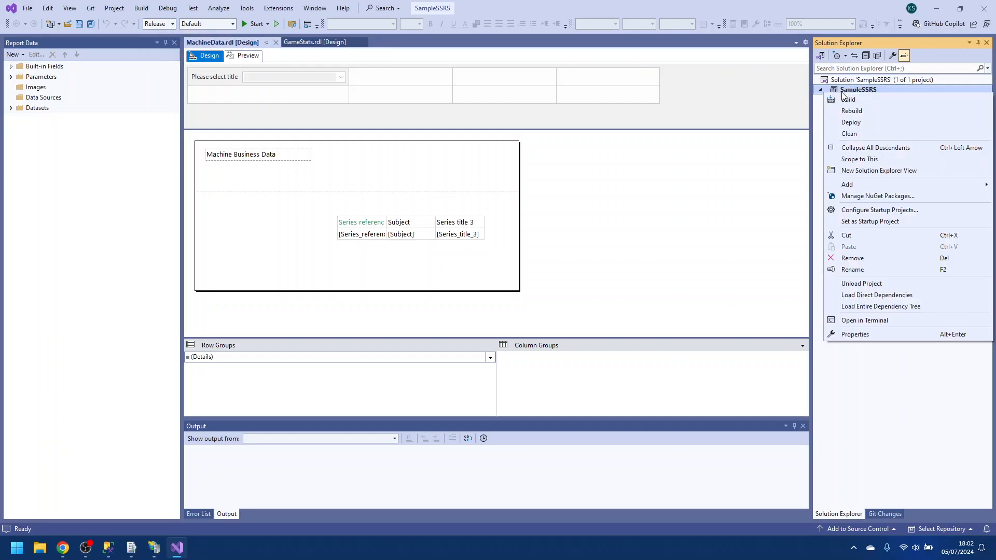
pyautogui.click(846, 122)
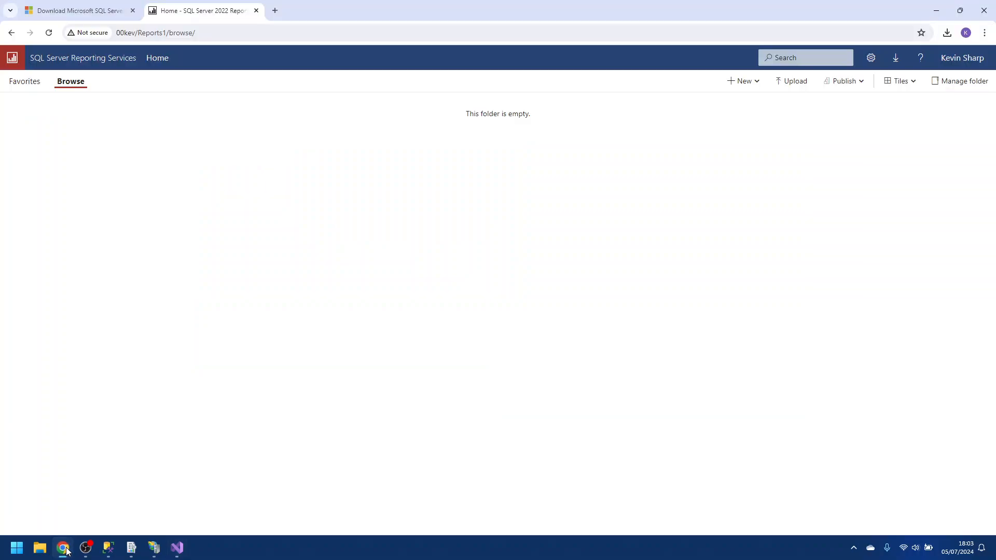
# Switch to Chrome, refresh the reports portal page, and load the corrected address 00kev/Reports/browse/.
pyautogui.click(62, 547)
pyautogui.click(48, 33)
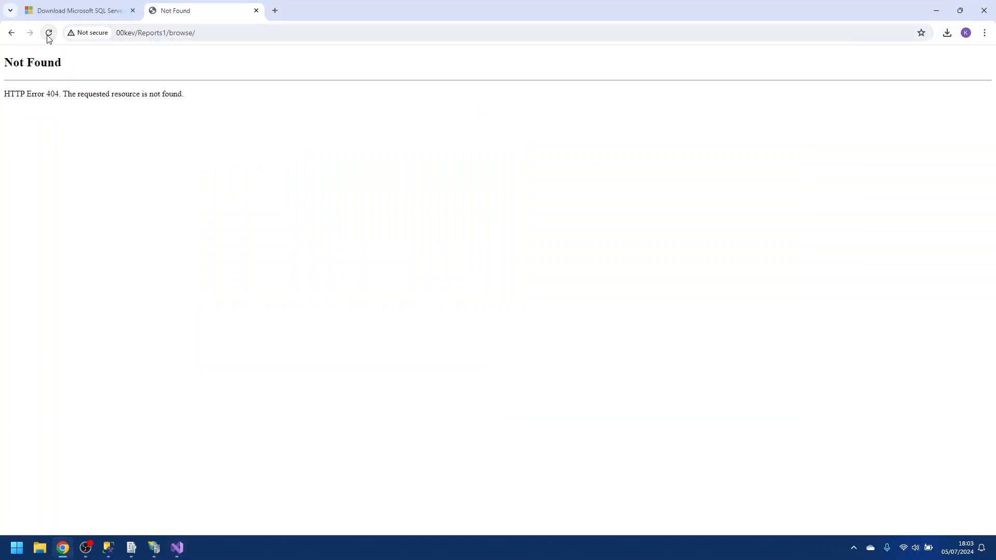
pyautogui.click(170, 30)
pyautogui.click(167, 32)
pyautogui.press('BackSpace')
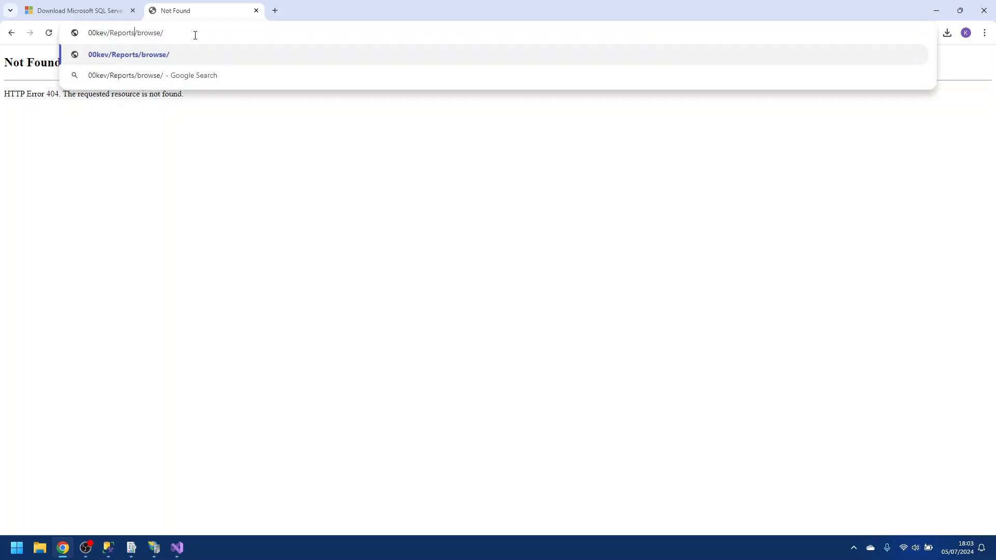
pyautogui.press('Return')
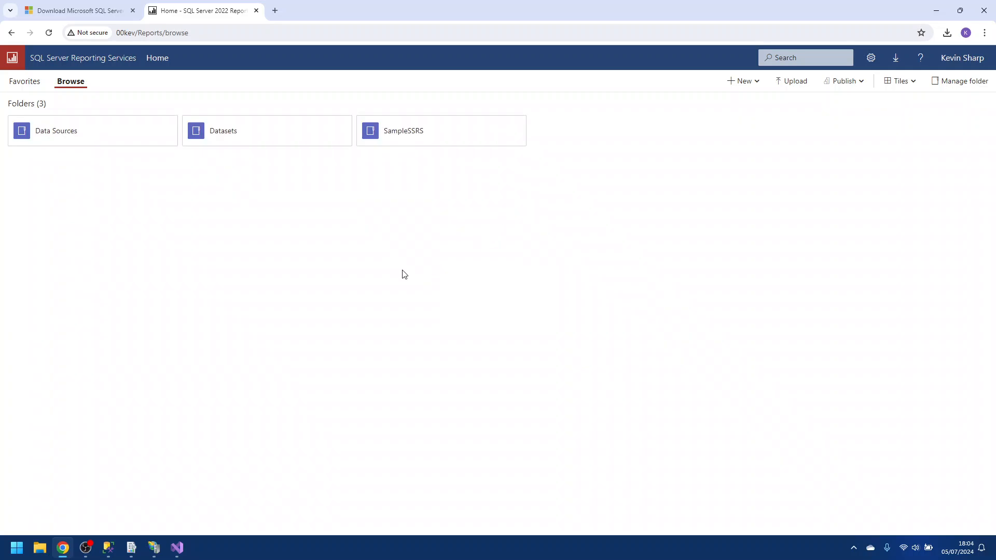
# Open the Data Sources folder and examine the SampleDataDB data source's properties, including its connection string and credentials.
pyautogui.click(58, 127)
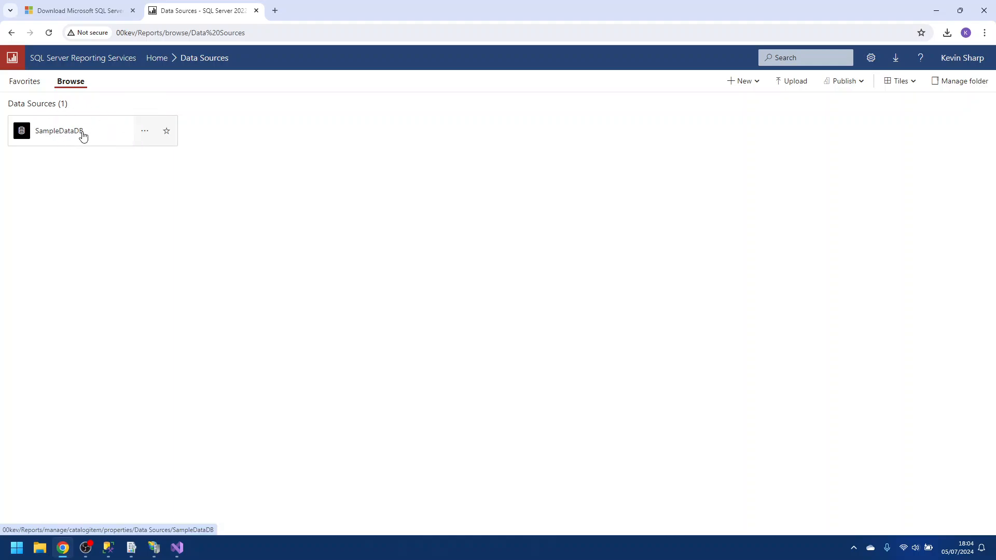
pyautogui.click(141, 135)
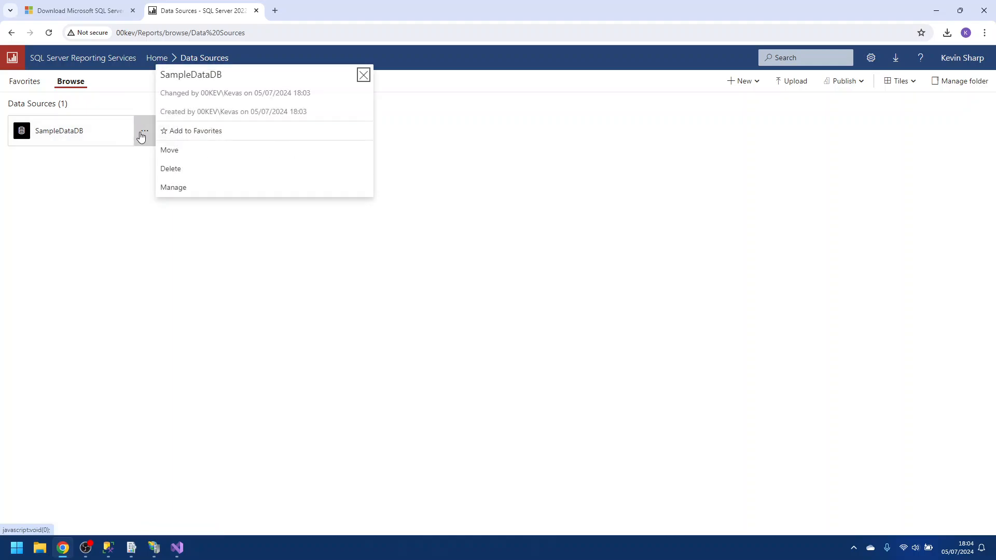
pyautogui.click(163, 187)
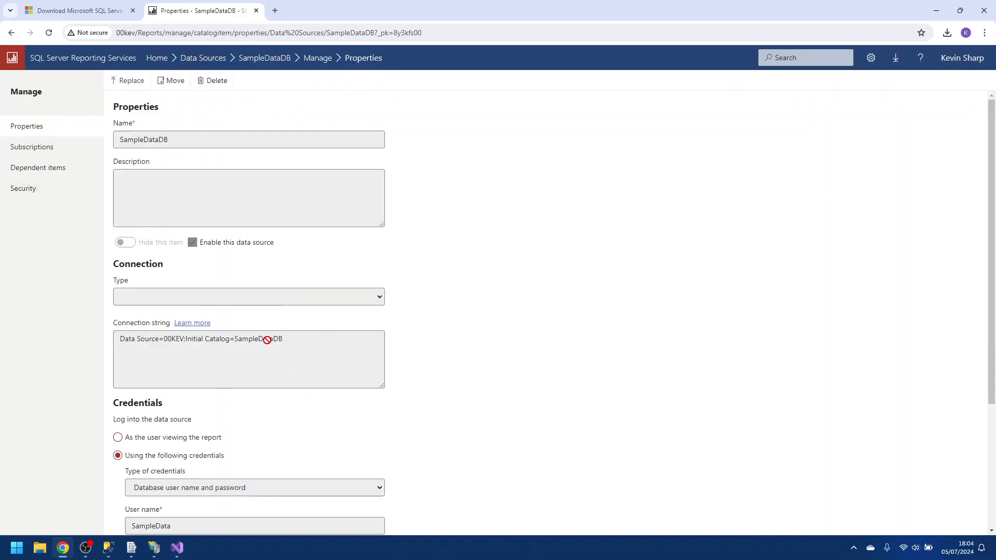
pyautogui.scroll(-2, 269, 397)
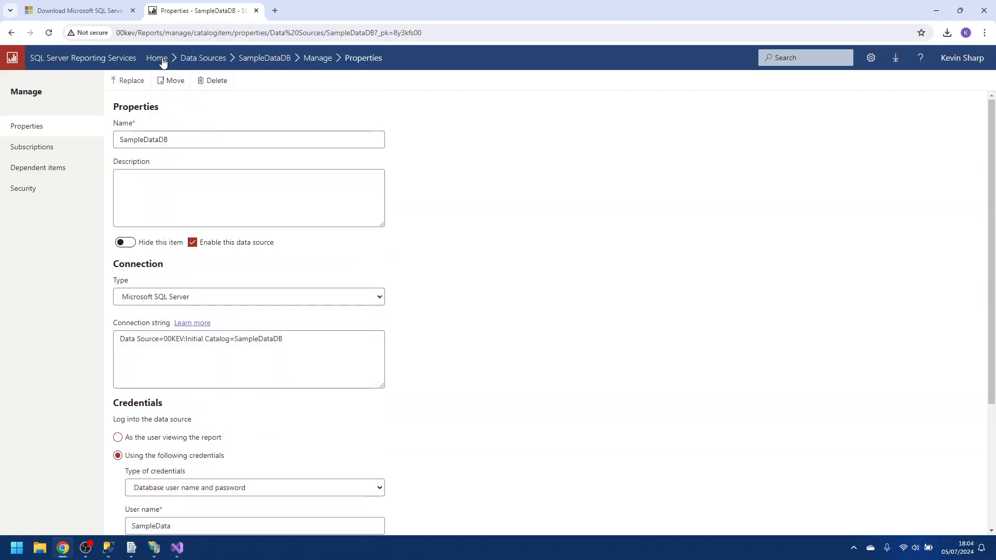
# Look through the deployed items in the portal's Datasets folder and return to the portal's home page.
pyautogui.click(163, 61)
pyautogui.click(216, 131)
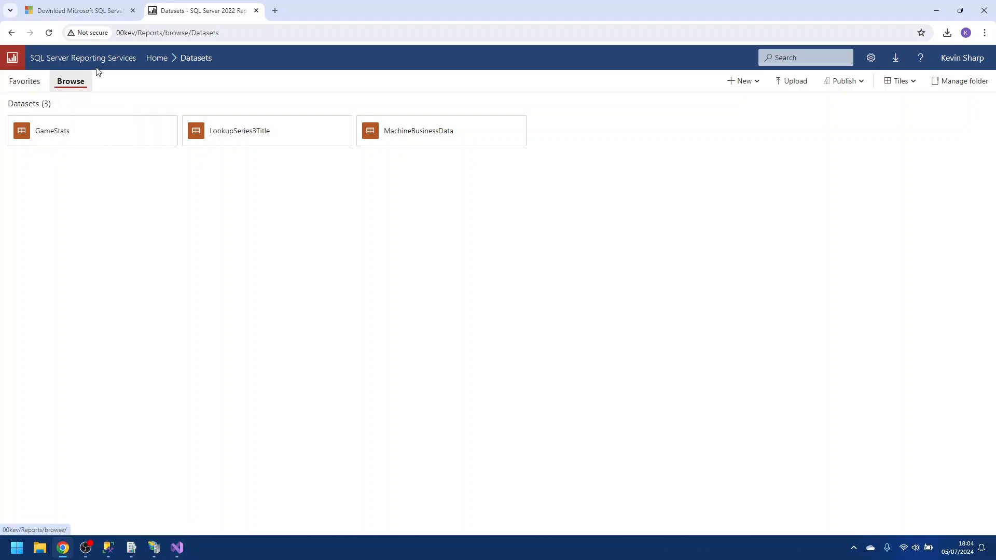
pyautogui.click(156, 59)
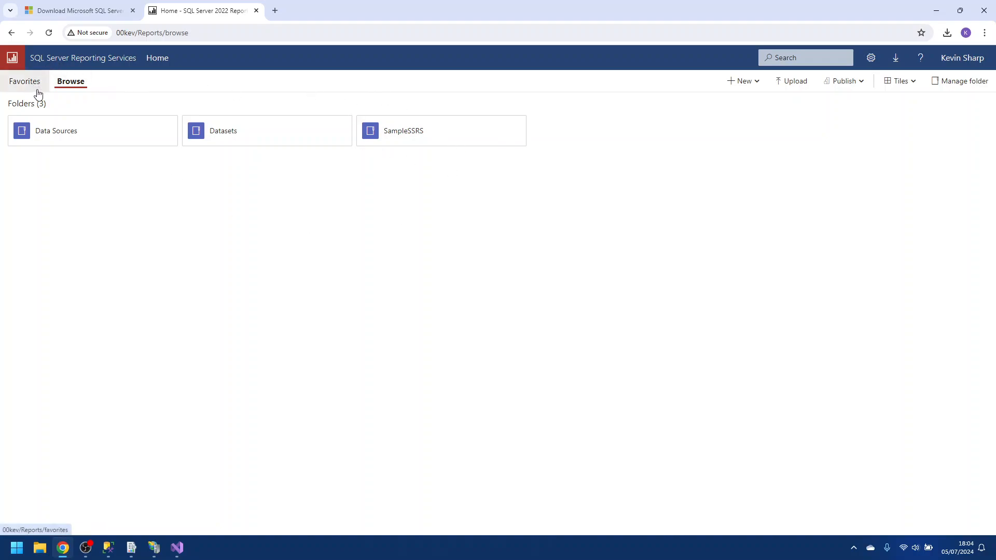
pyautogui.click(241, 136)
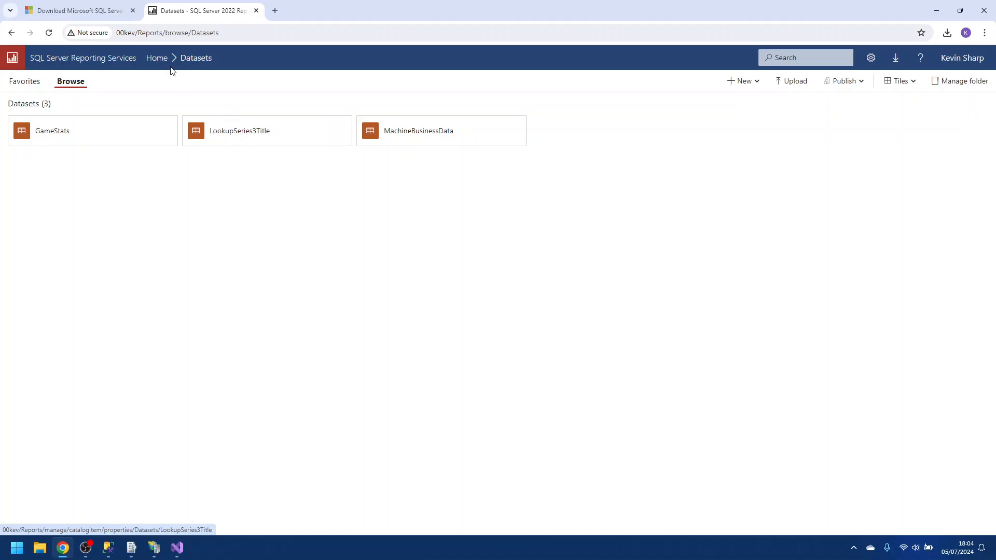
pyautogui.click(44, 84)
pyautogui.click(58, 84)
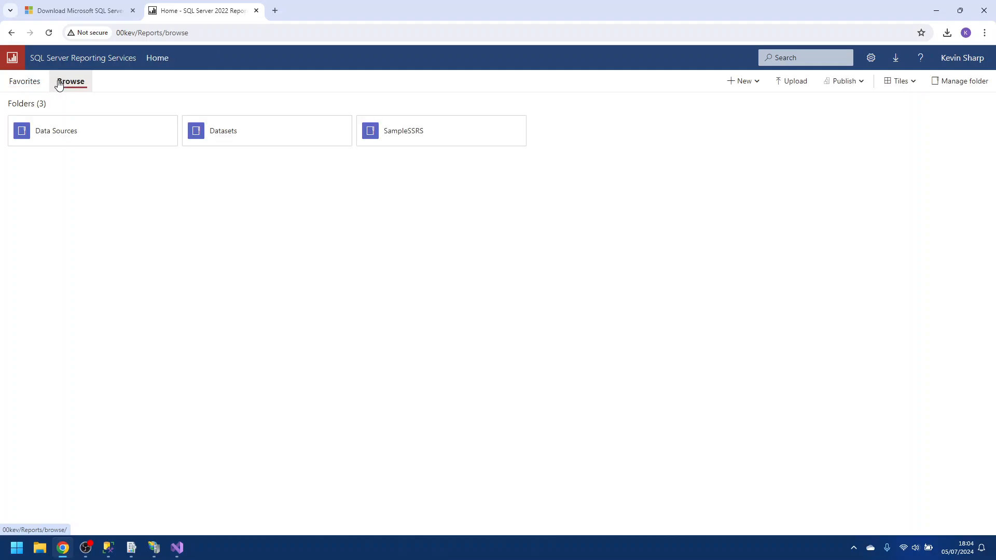
# Open the MachineData report in the SampleSSRS folder and run it with only the Trend title selected.
pyautogui.click(402, 137)
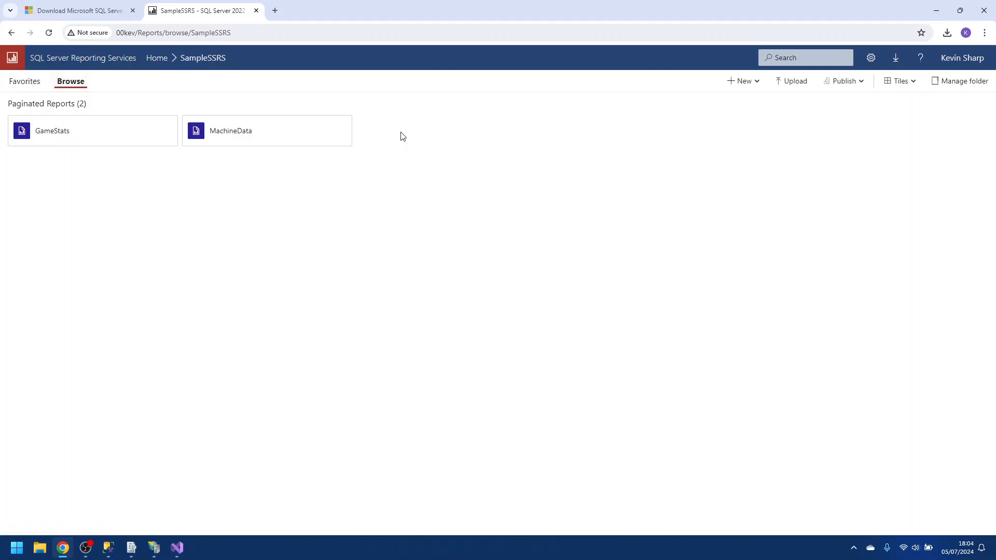
pyautogui.click(243, 138)
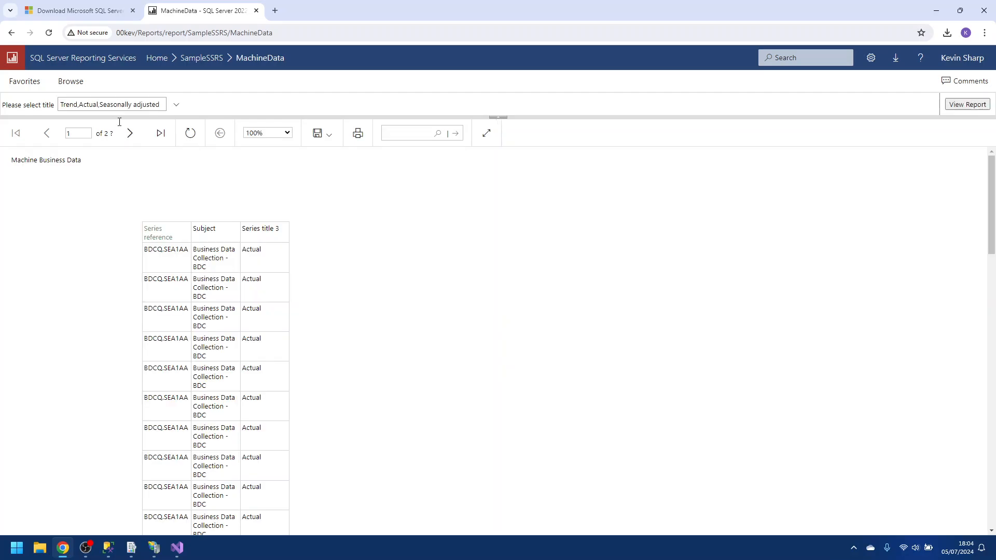
pyautogui.click(175, 106)
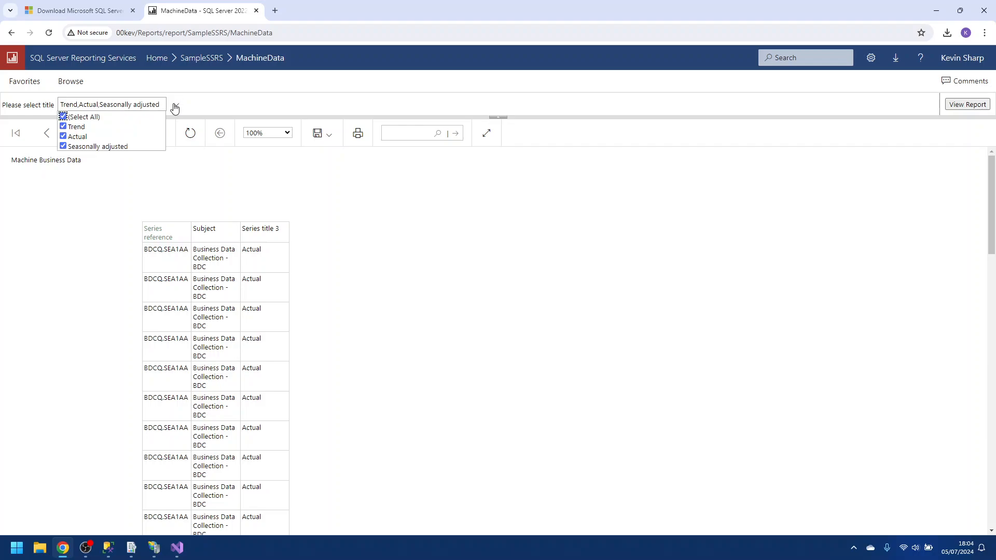
pyautogui.click(63, 116)
pyautogui.click(64, 126)
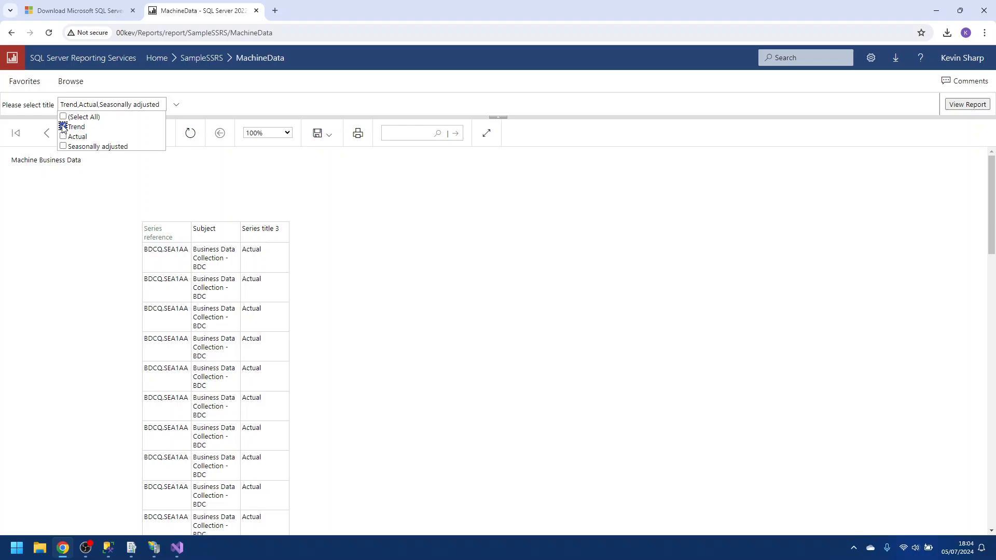
pyautogui.click(189, 108)
pyautogui.click(954, 105)
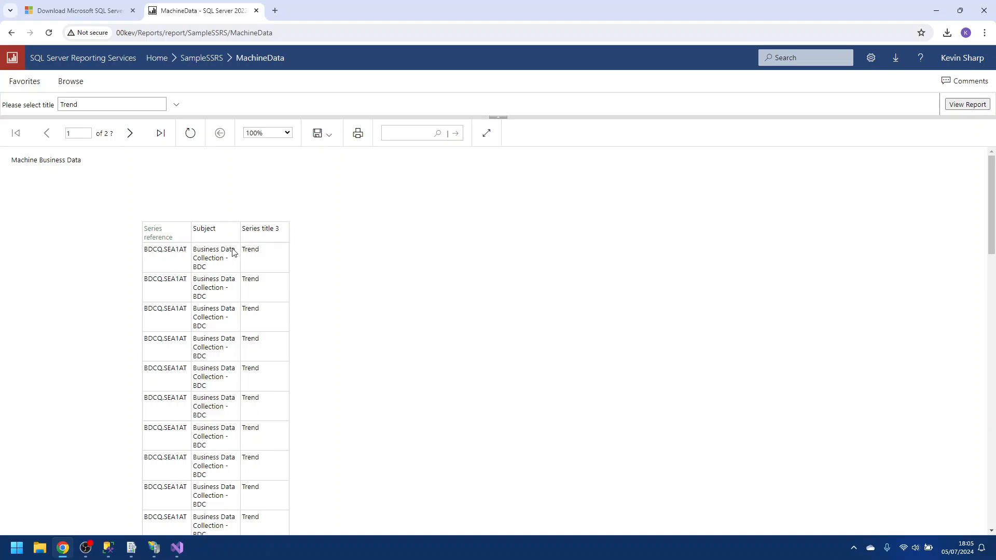
# Bring up IIS Manager and Report Server Configuration Manager, and check the Web Service URL's TCP port.
pyautogui.click(154, 547)
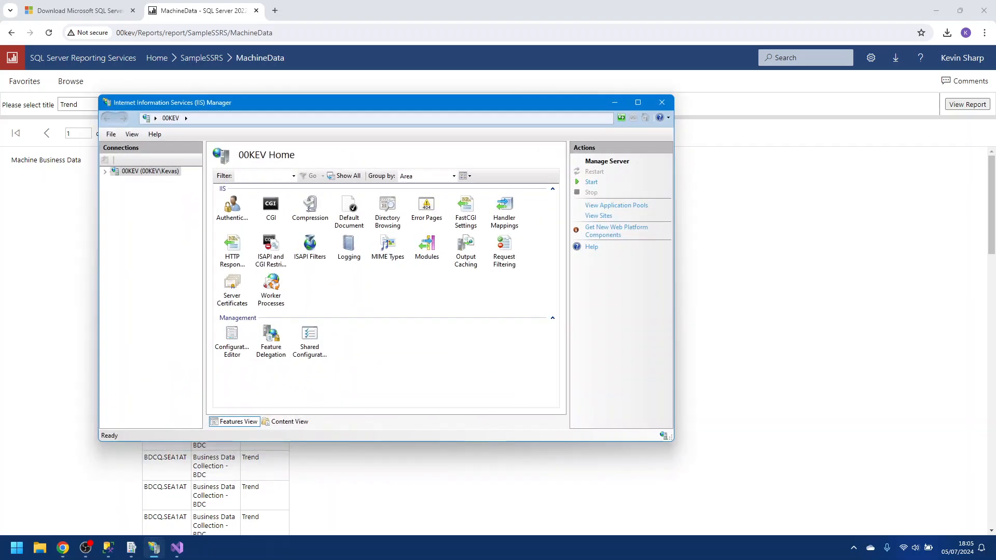
pyautogui.click(131, 548)
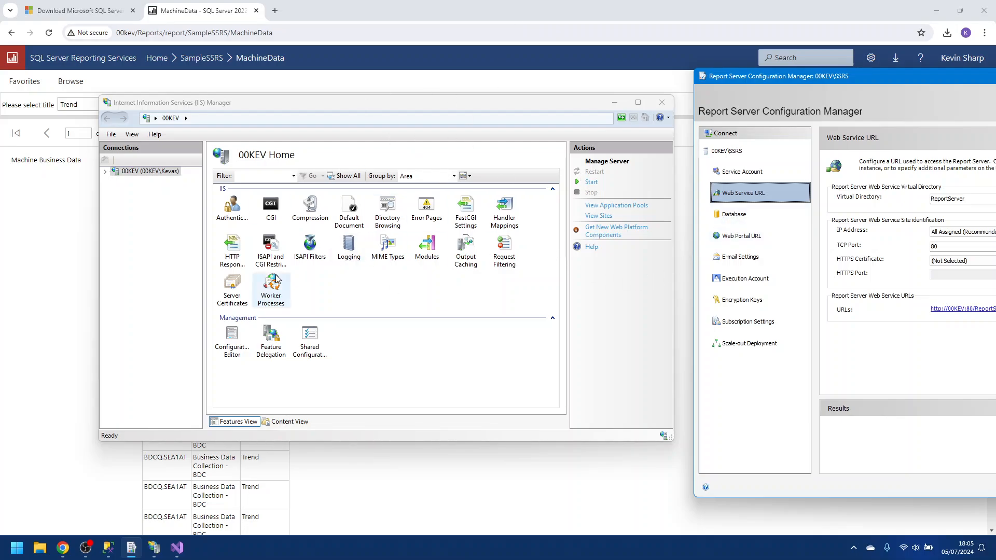
pyautogui.doubleClick(928, 246)
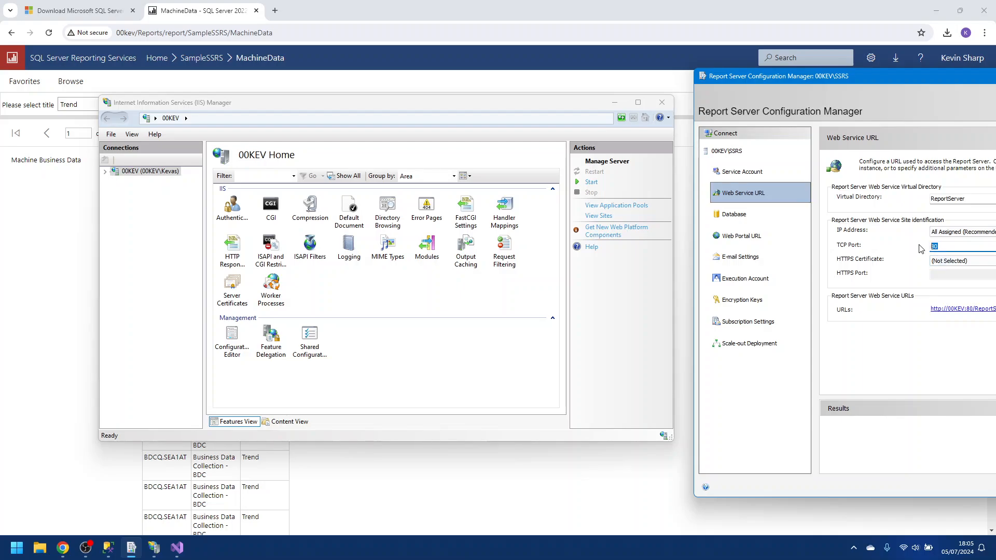
# Examine the Web Portal URL's advanced HTTP identities in Report Server Configuration Manager and close them without changes.
pyautogui.click(759, 238)
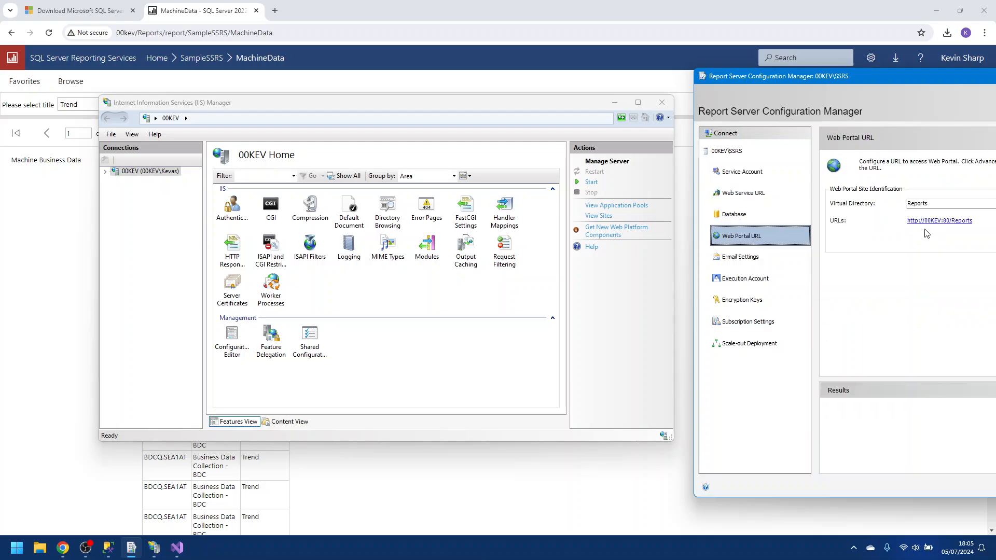
pyautogui.click(995, 238)
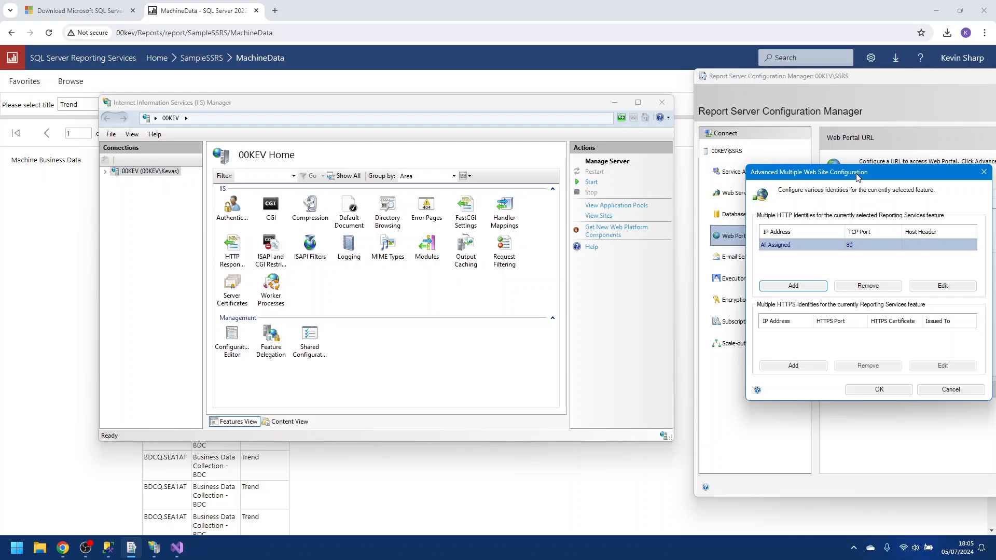
pyautogui.moveTo(854, 177); pyautogui.dragTo(730, 164)
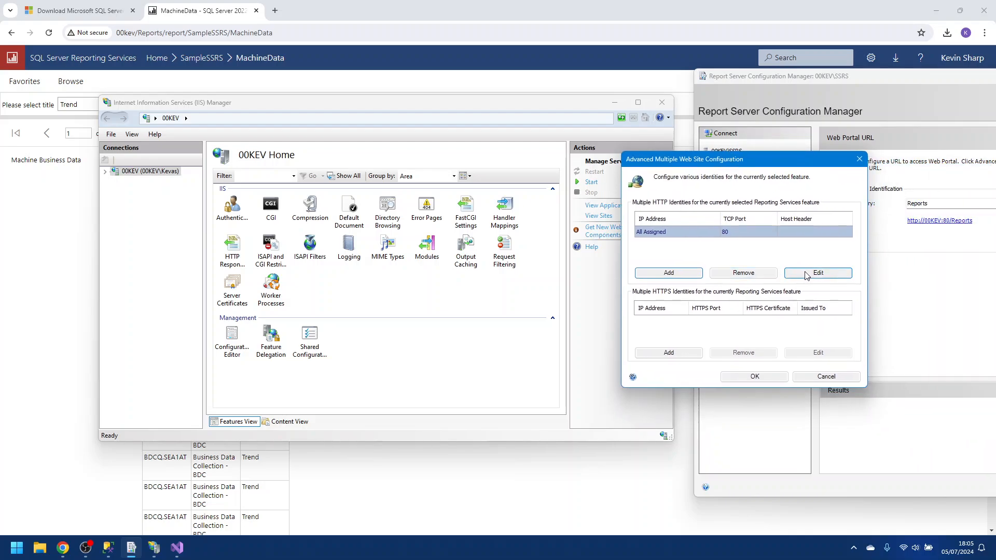
pyautogui.click(820, 381)
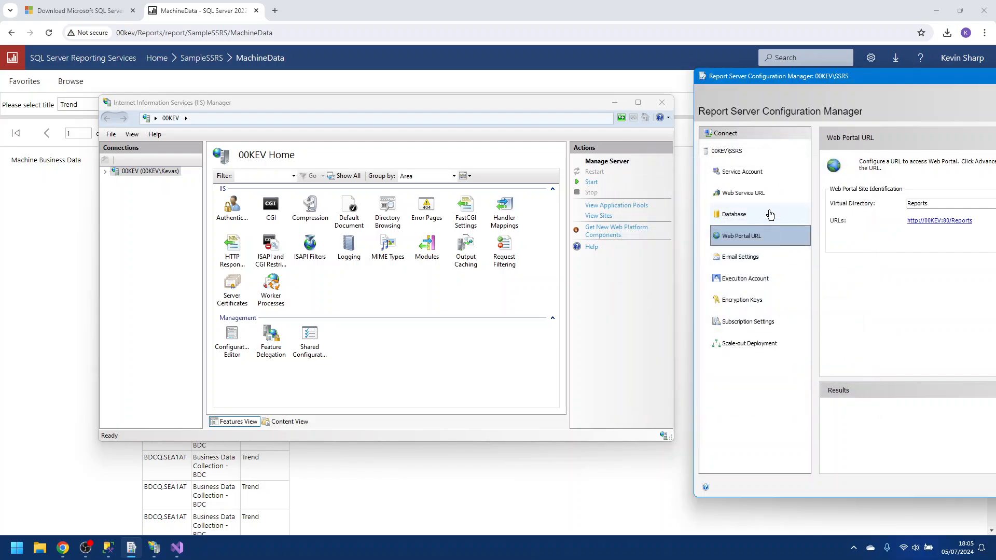
# Set the Web Service URL's TCP port to 8080 in Report Server Configuration Manager and apply the change.
pyautogui.click(764, 196)
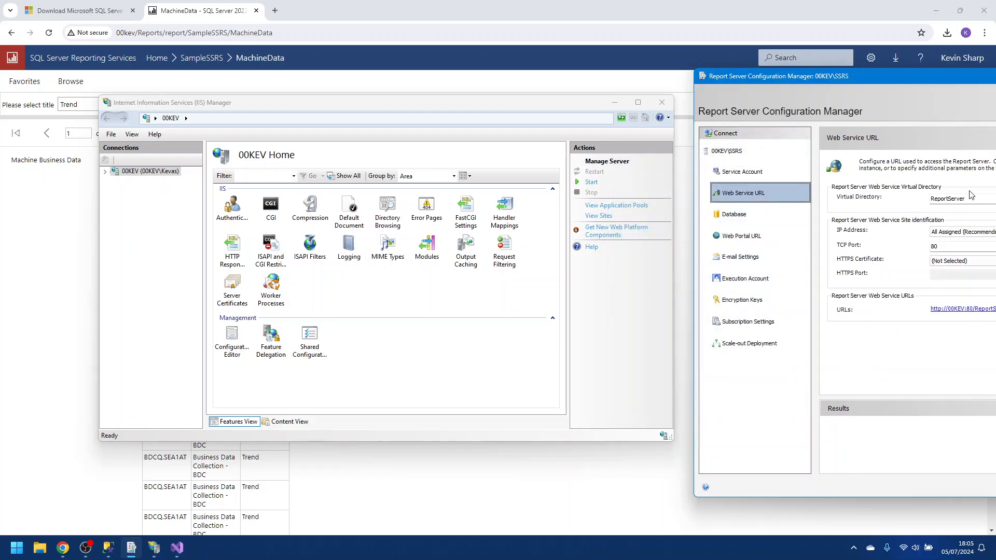
pyautogui.click(948, 247)
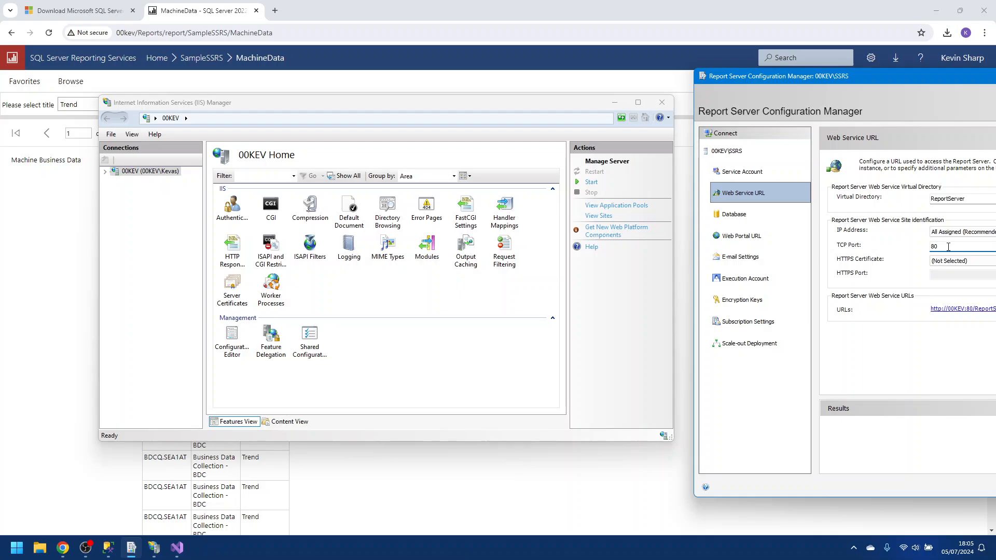
pyautogui.write('80')
pyautogui.press('Return')
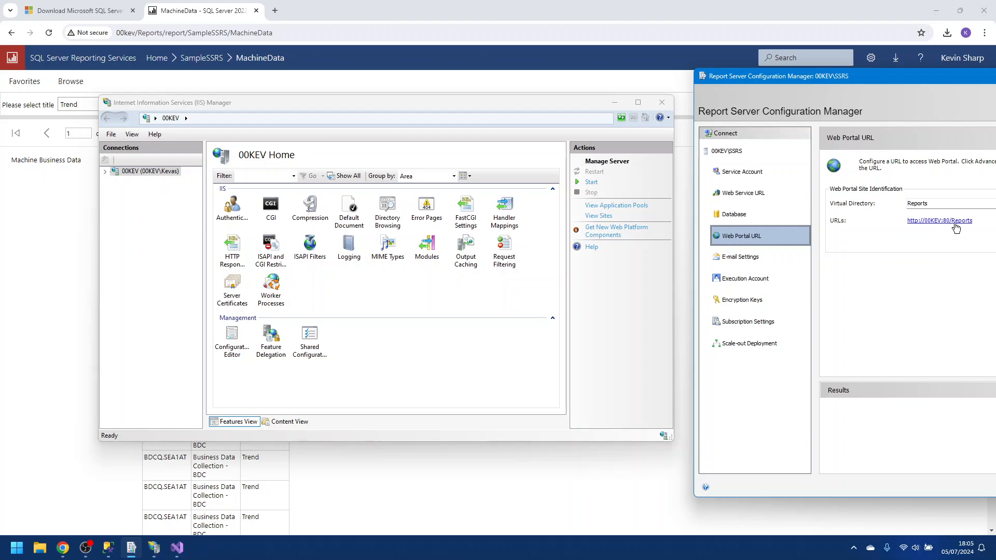
# Change the Web Portal URL's All Assigned HTTP identity to TCP port 8080 and exit Report Server Configuration Manager.
pyautogui.click(984, 223)
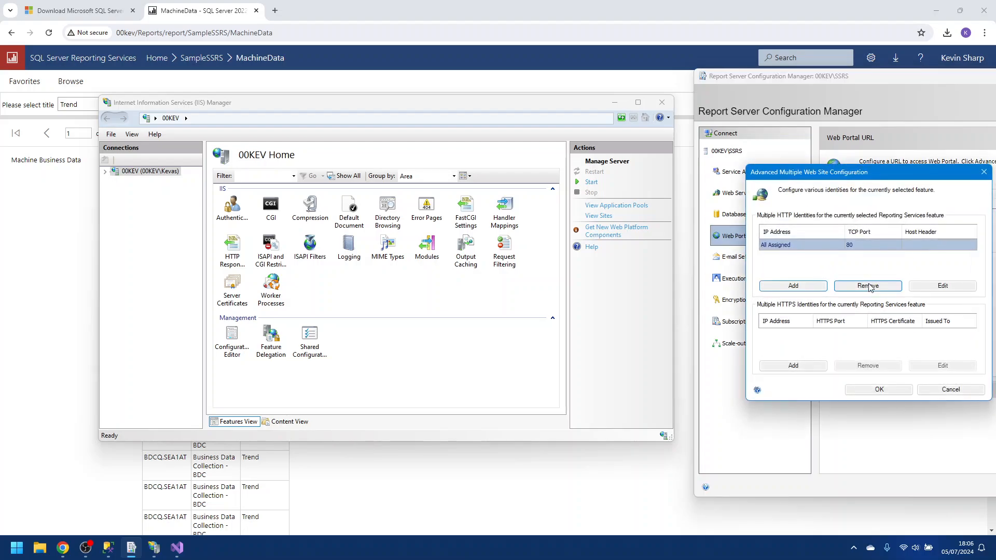
pyautogui.click(944, 289)
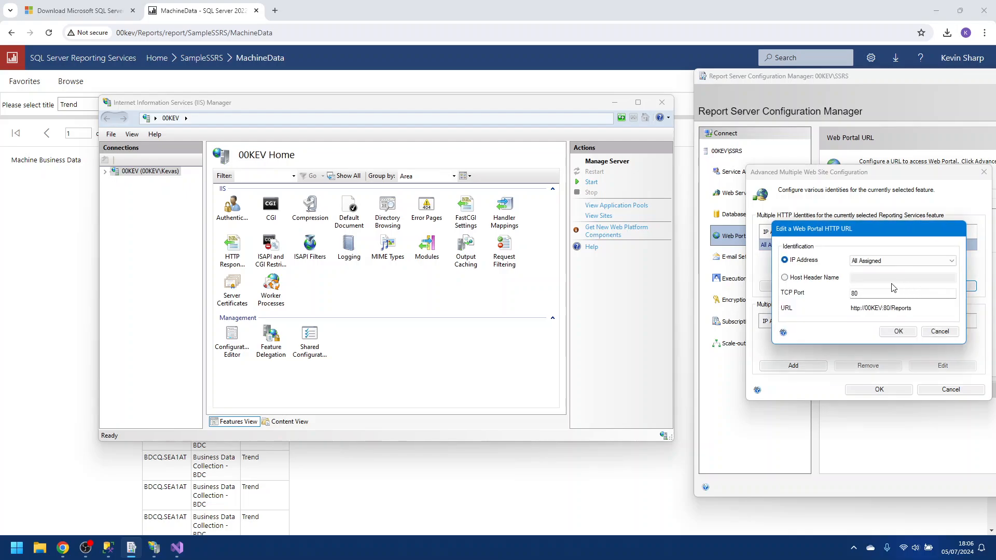
pyautogui.click(893, 293)
pyautogui.write('80')
pyautogui.click(900, 335)
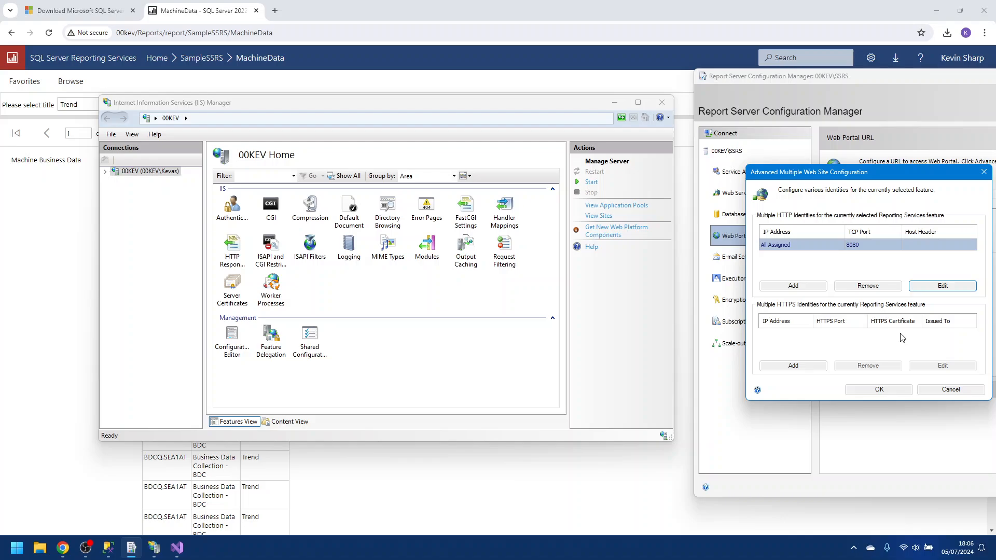
pyautogui.click(888, 389)
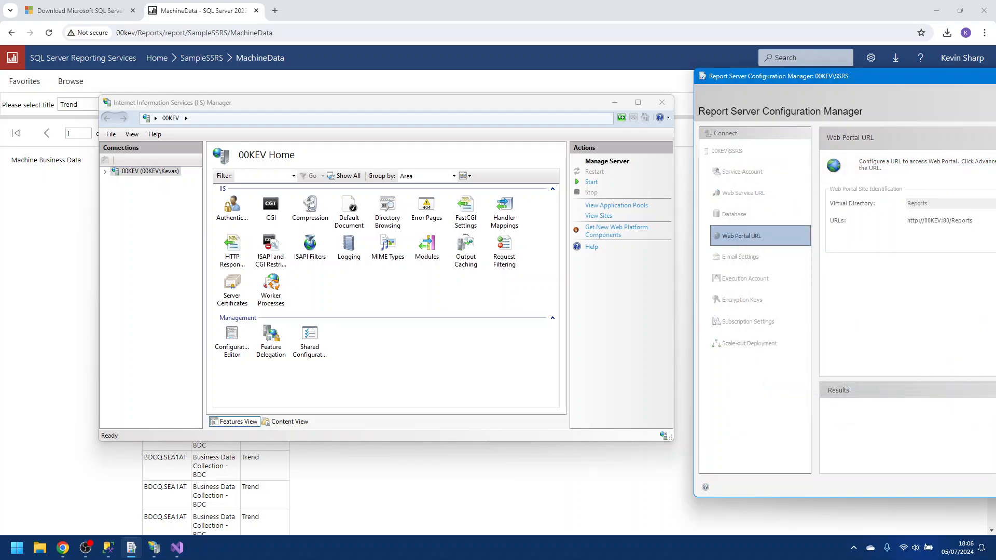
pyautogui.moveTo(869, 80); pyautogui.dragTo(610, 65)
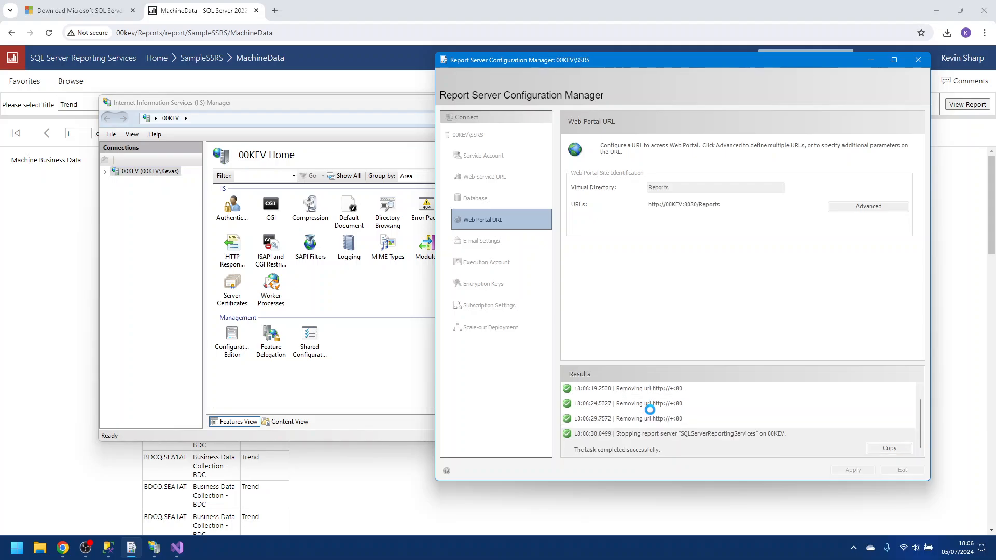
pyautogui.click(903, 471)
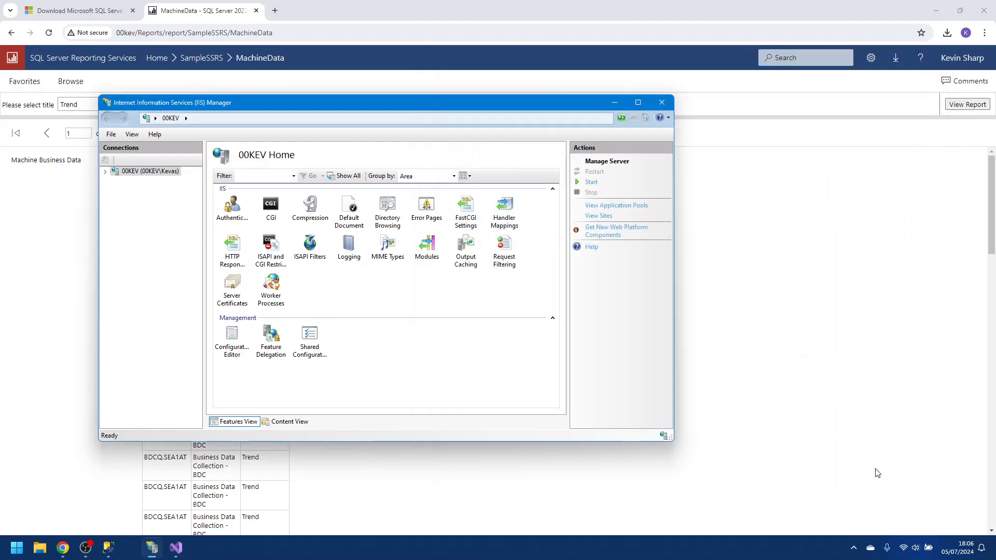
# Load the MachineData report in the browser with port :8080 added after the host name in its address.
pyautogui.click(163, 33)
pyautogui.click(163, 33)
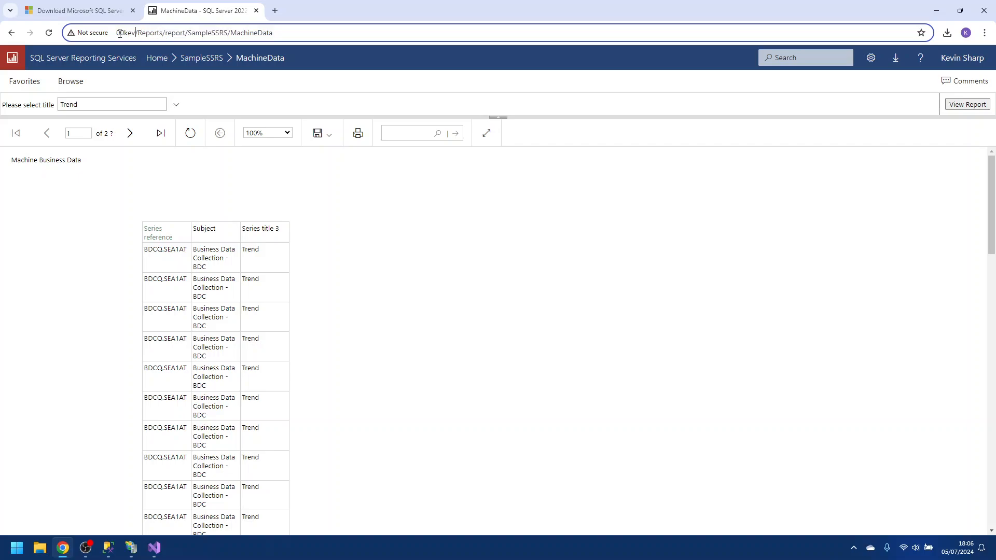
pyautogui.write(':8080')
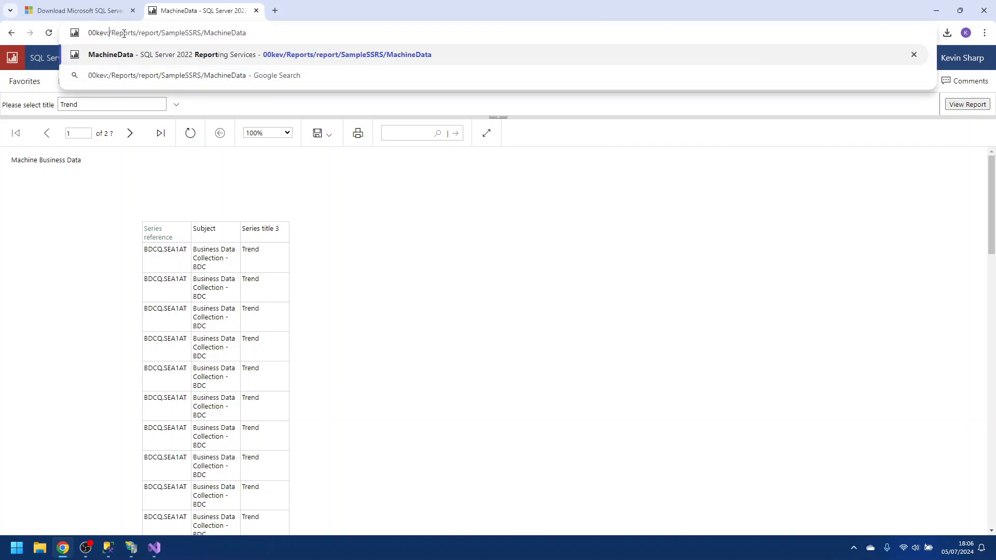
pyautogui.press('Return')
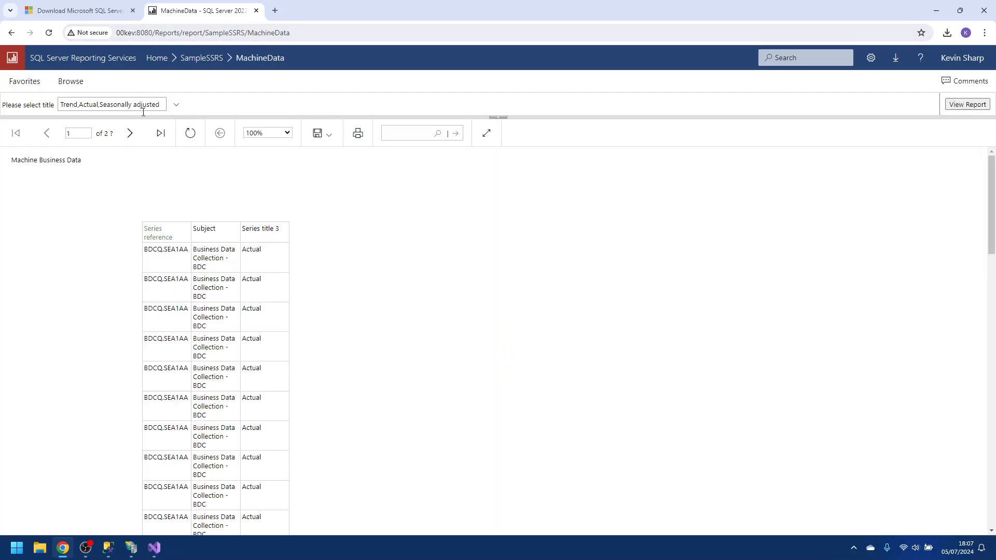
# Start the IIS server in IIS Manager and reload the MachineData report to check it alongside running IIS.
pyautogui.click(132, 548)
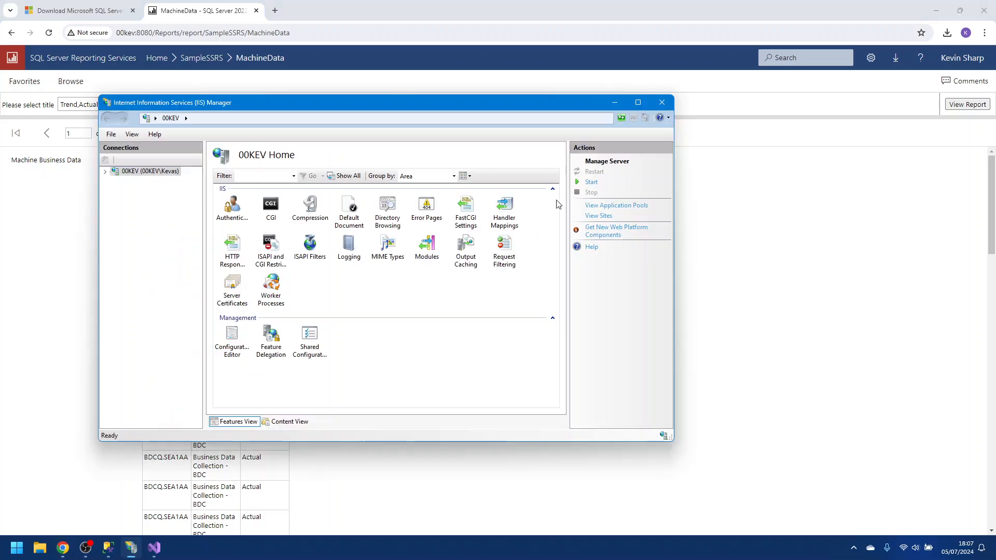
pyautogui.click(591, 182)
pyautogui.click(613, 103)
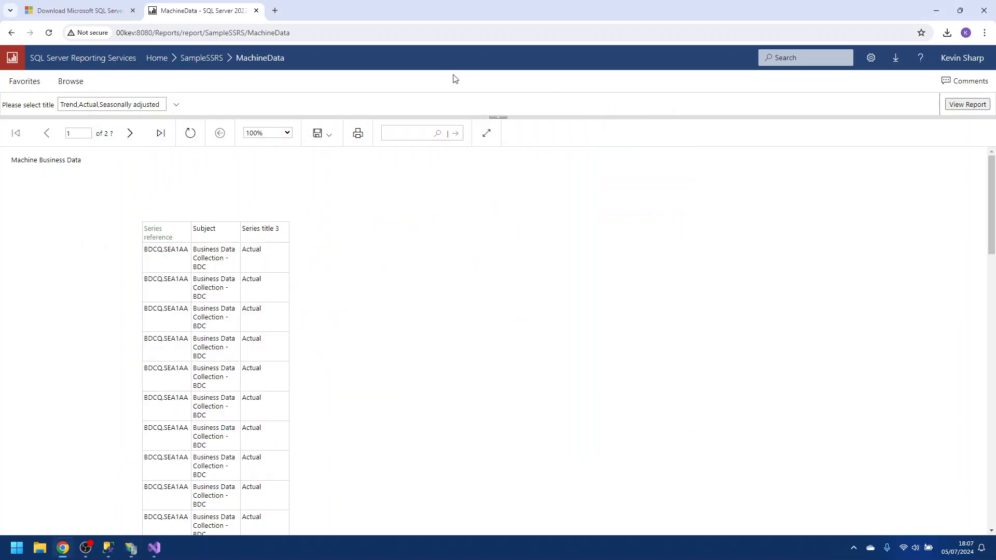
pyautogui.click(48, 34)
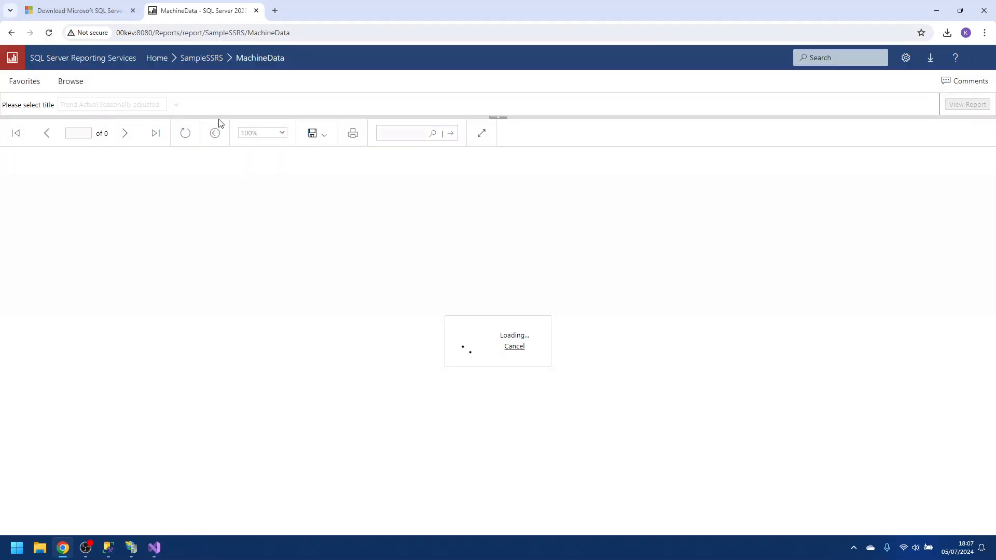
pyautogui.click(137, 555)
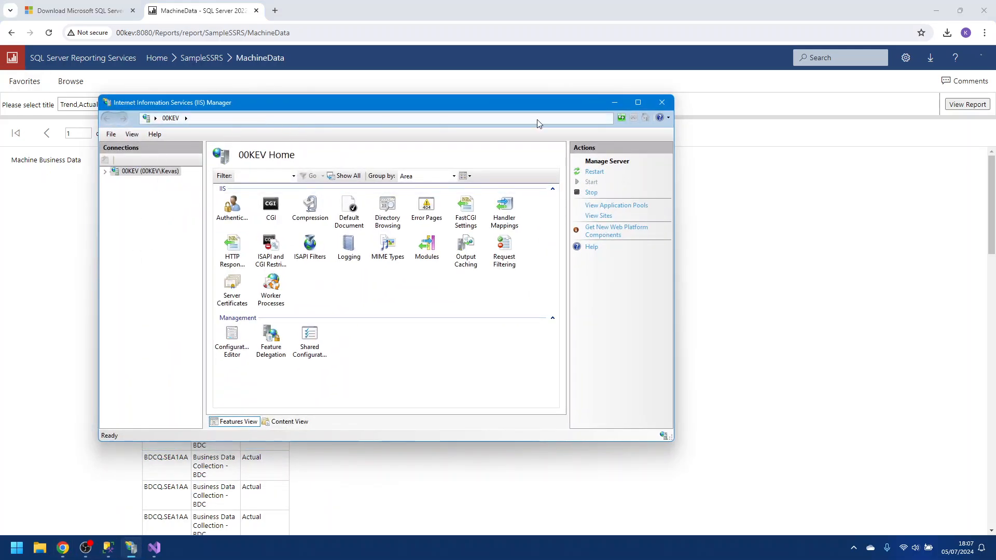
pyautogui.click(614, 103)
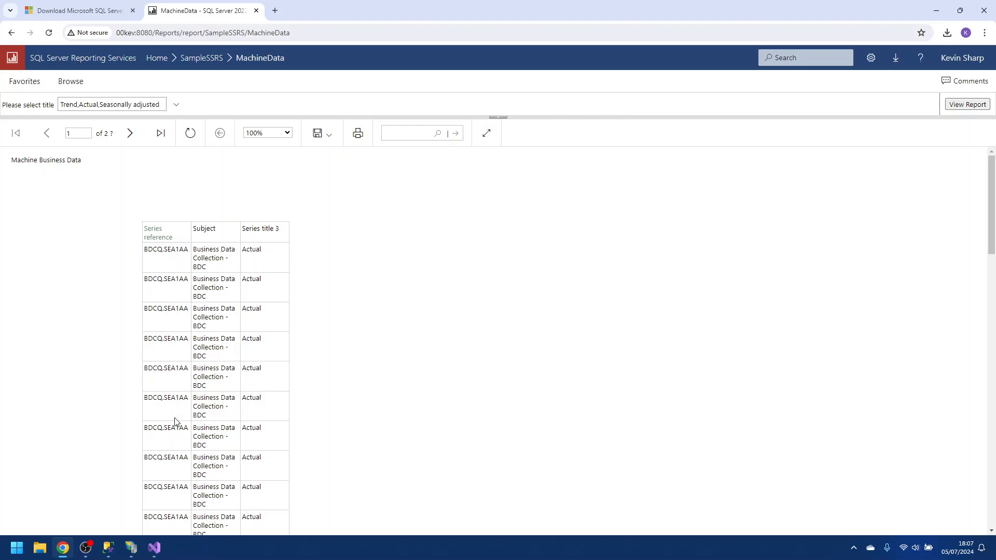
# Run the MachineData report with only the Trend title selected.
pyautogui.click(177, 106)
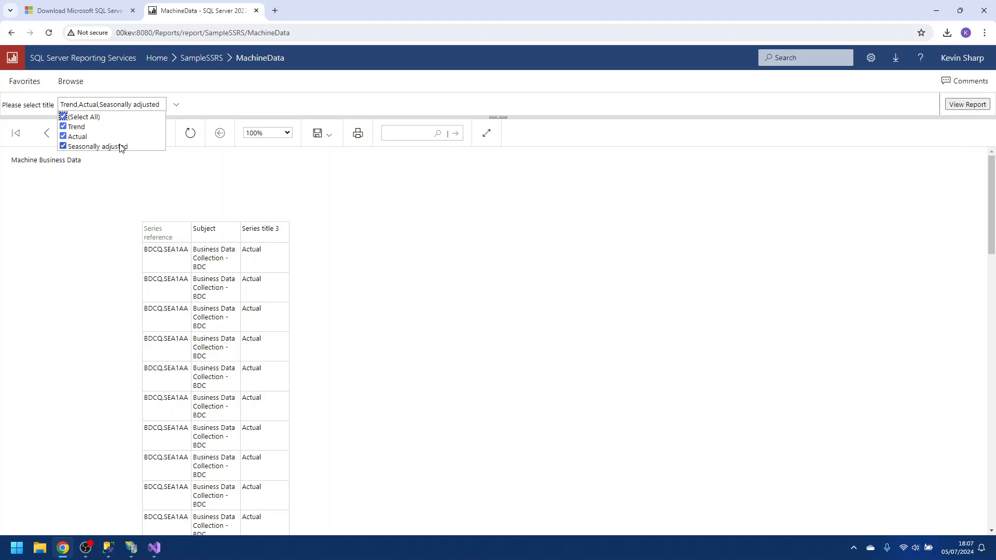
pyautogui.click(63, 117)
pyautogui.click(62, 127)
pyautogui.click(308, 107)
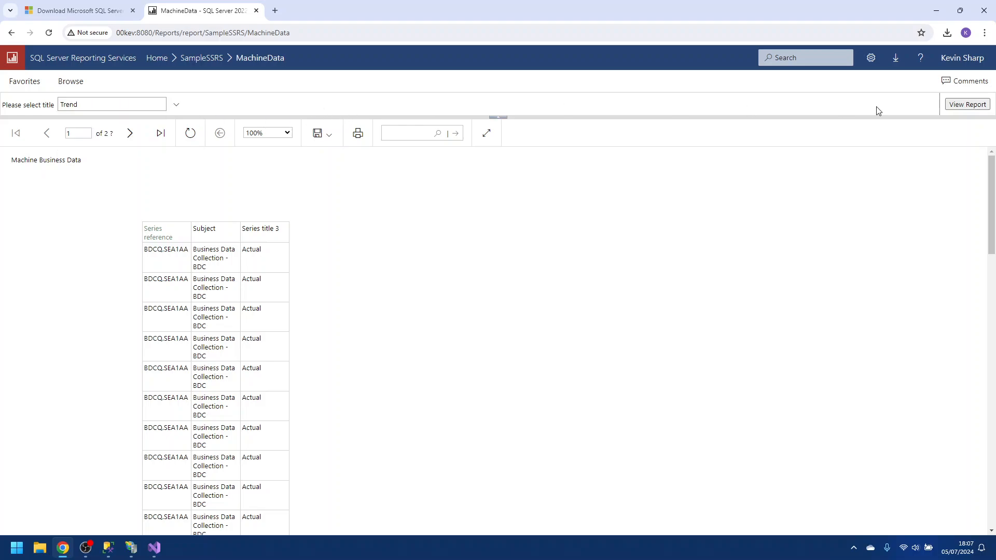
pyautogui.click(951, 105)
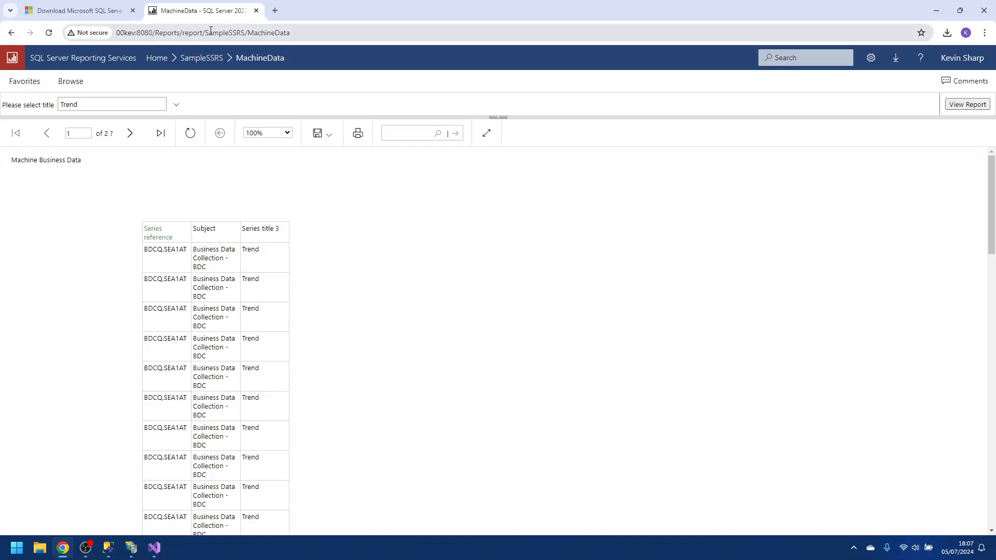
# Look over IIS Manager and the SampleSSRS project in Visual Studio, and return to the MachineData report in Chrome.
pyautogui.click(131, 548)
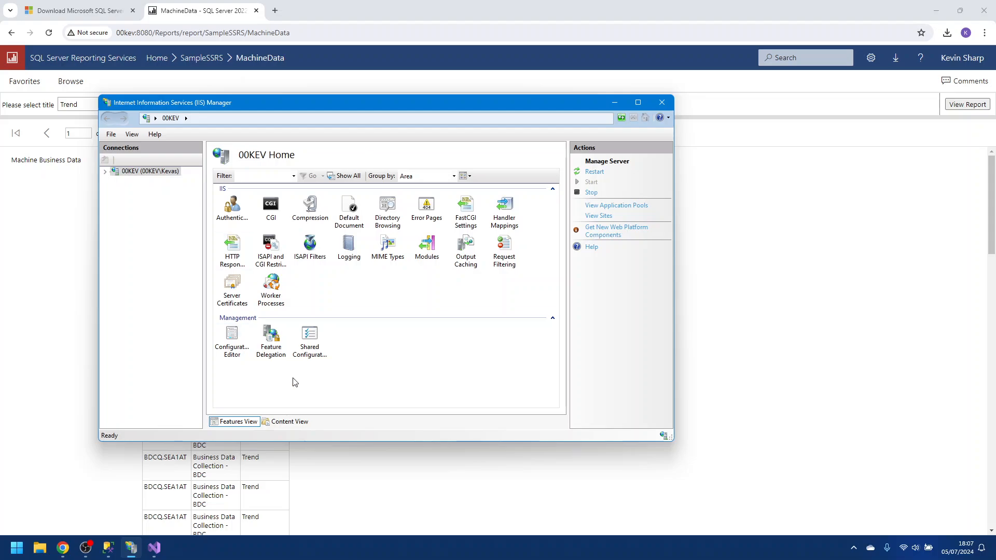
pyautogui.click(154, 547)
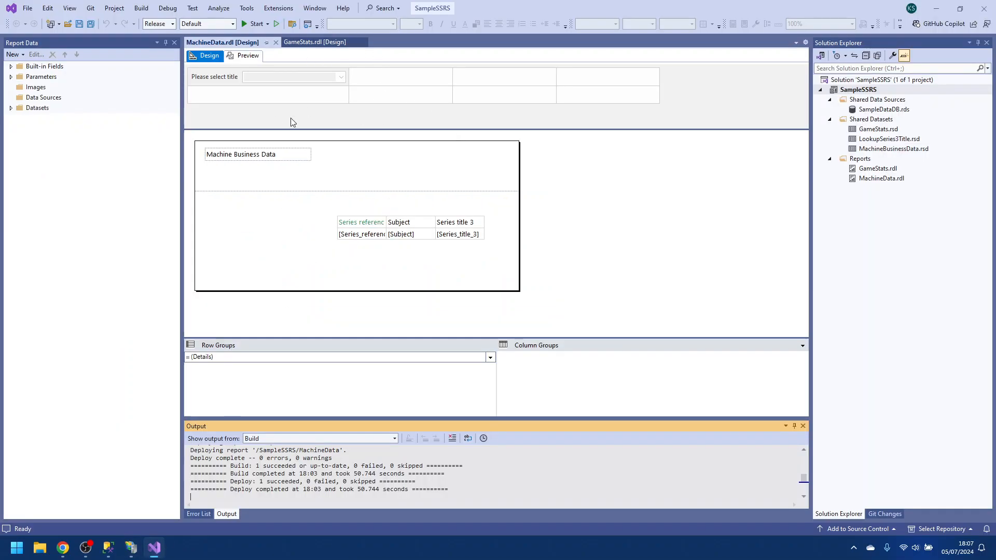
pyautogui.click(69, 550)
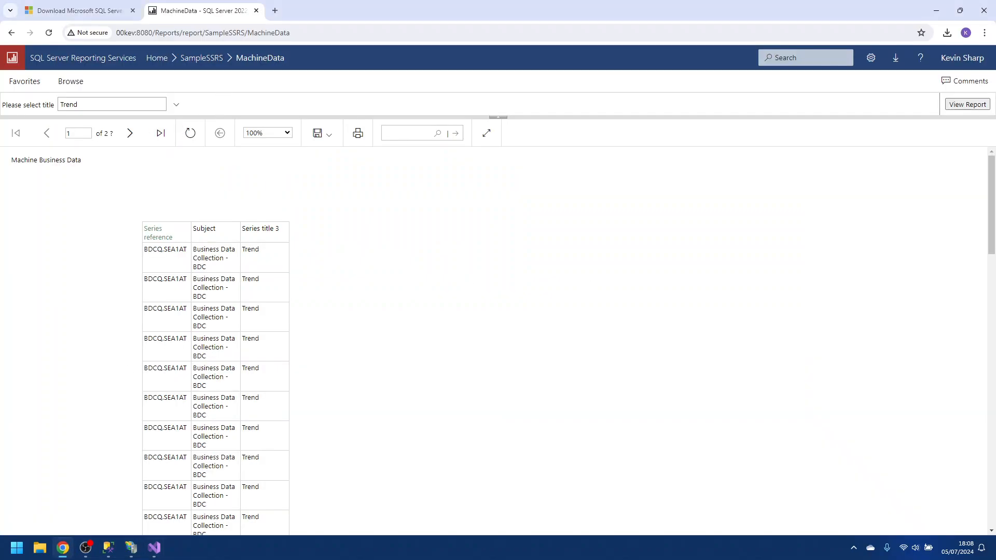